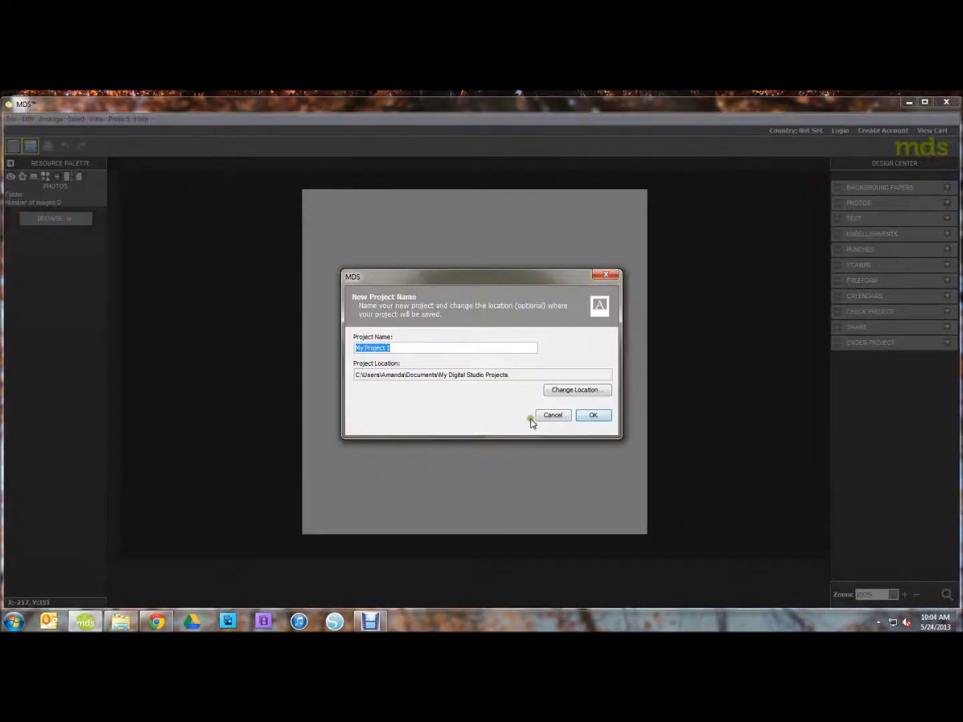
- Name the new project CPC Watermark and turn off the card bleed area display
text(CPC Watermark)
click(603, 416)
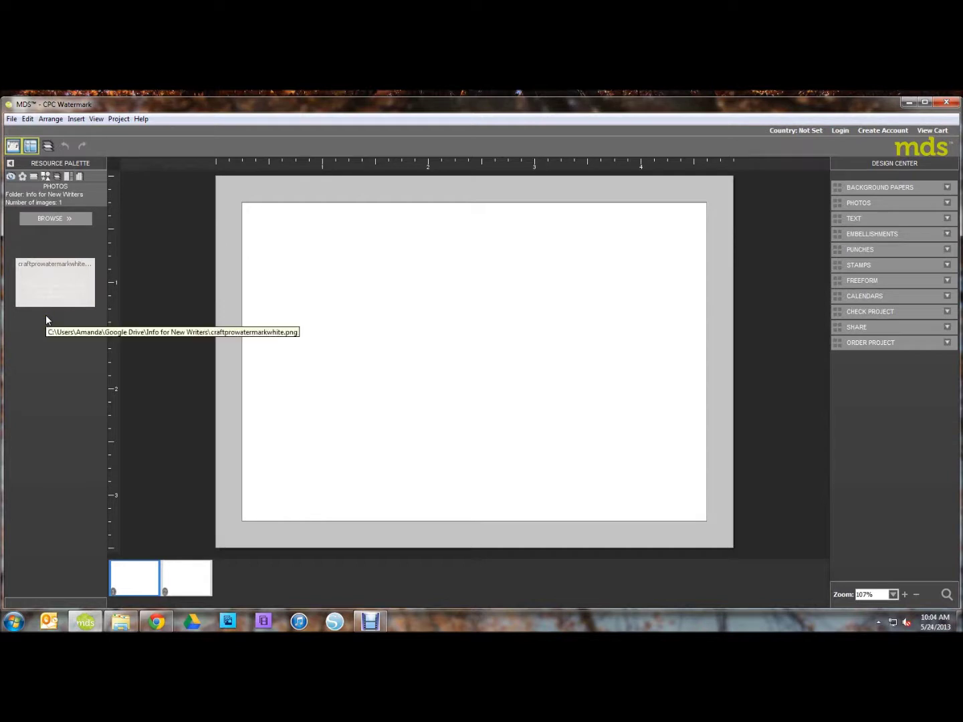
click(101, 120)
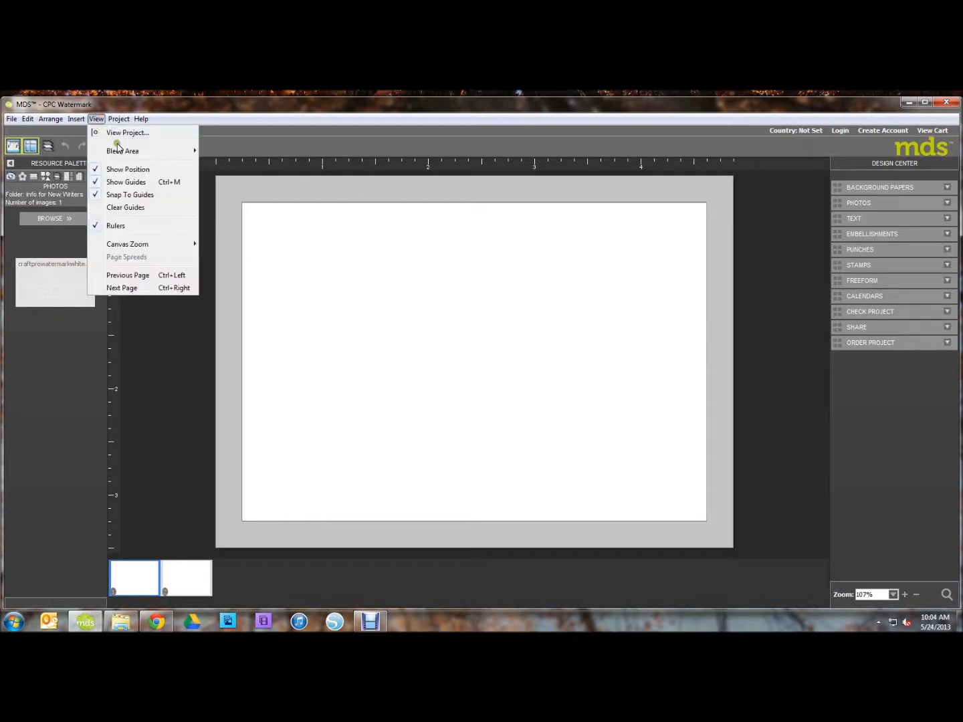
mouse_move(130, 154)
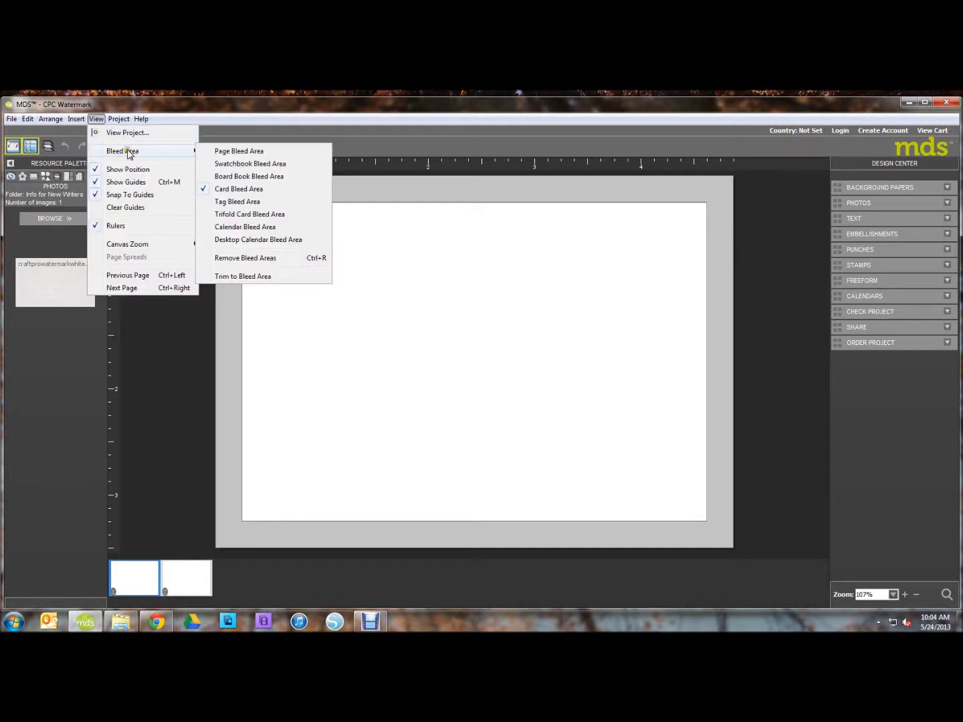
click(221, 190)
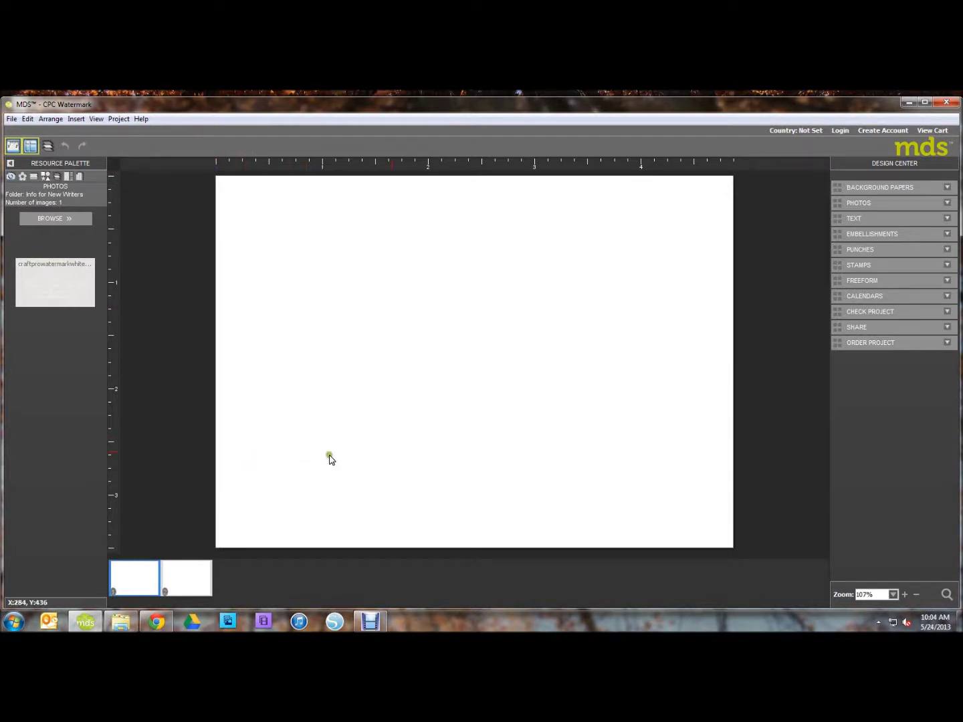
- Add a photo box and shrink it to a rectangle about 2 by 1 ruler units in the lower part of the page
click(871, 204)
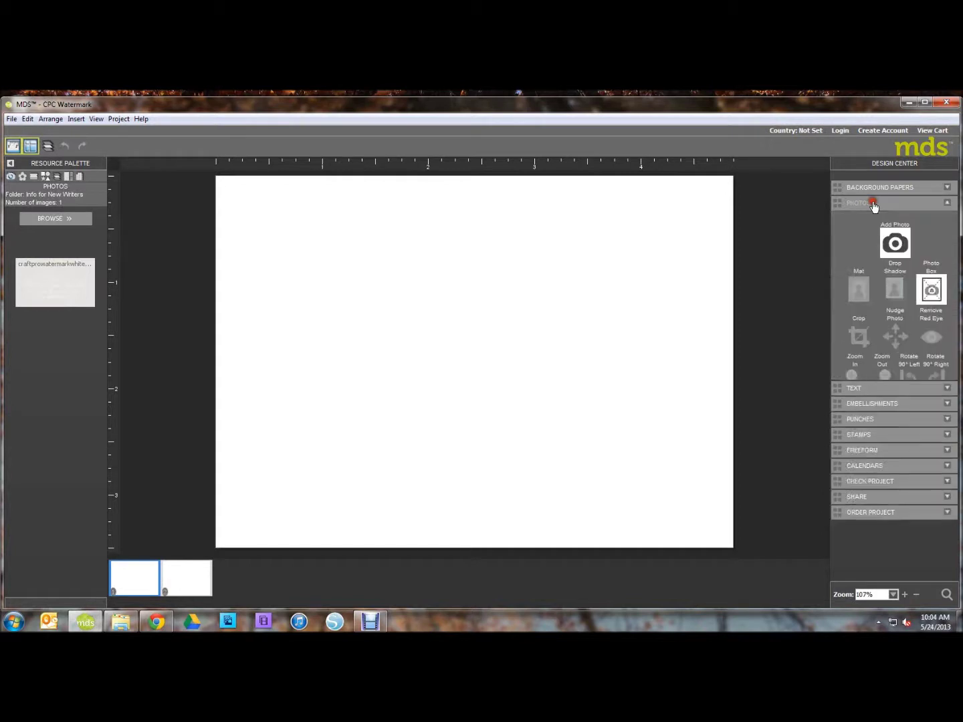
click(926, 298)
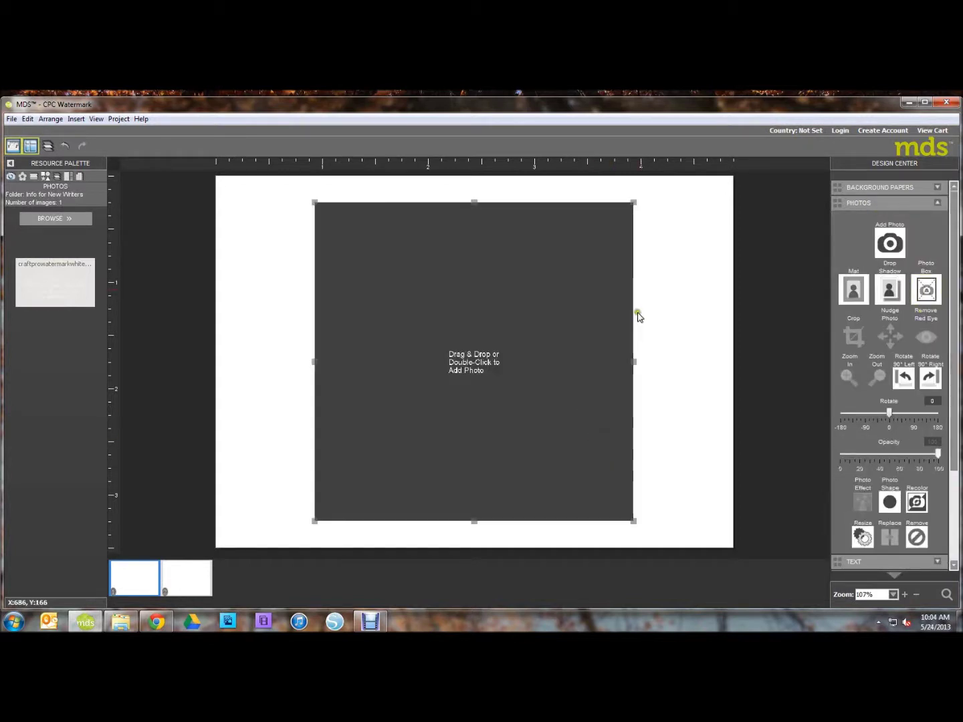
drag(633, 201, 632, 325)
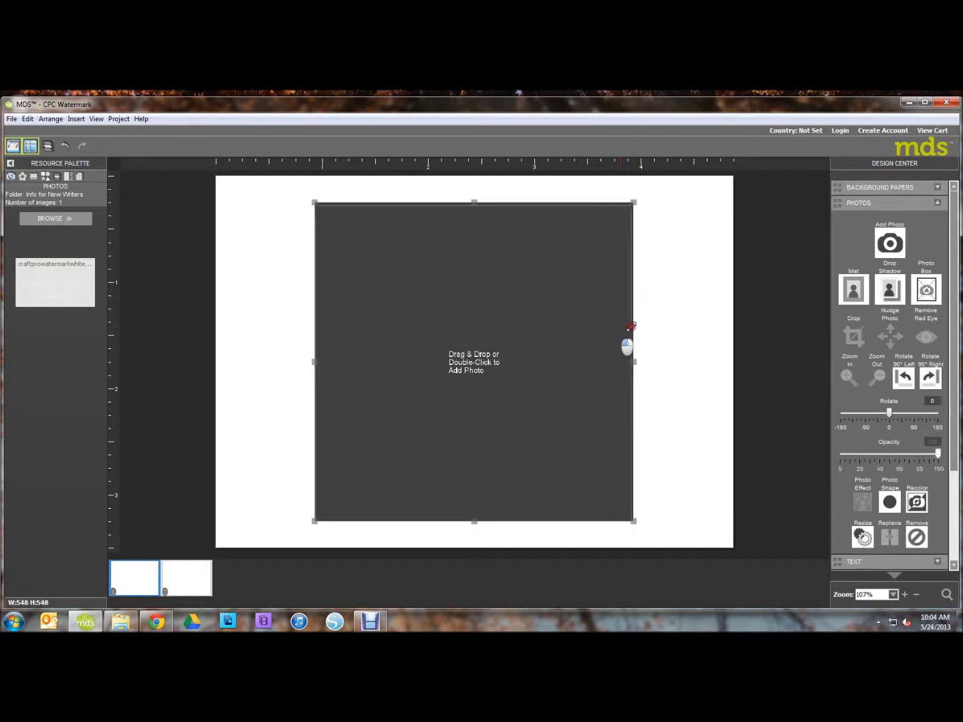
drag(474, 201, 480, 349)
drag(635, 346, 523, 441)
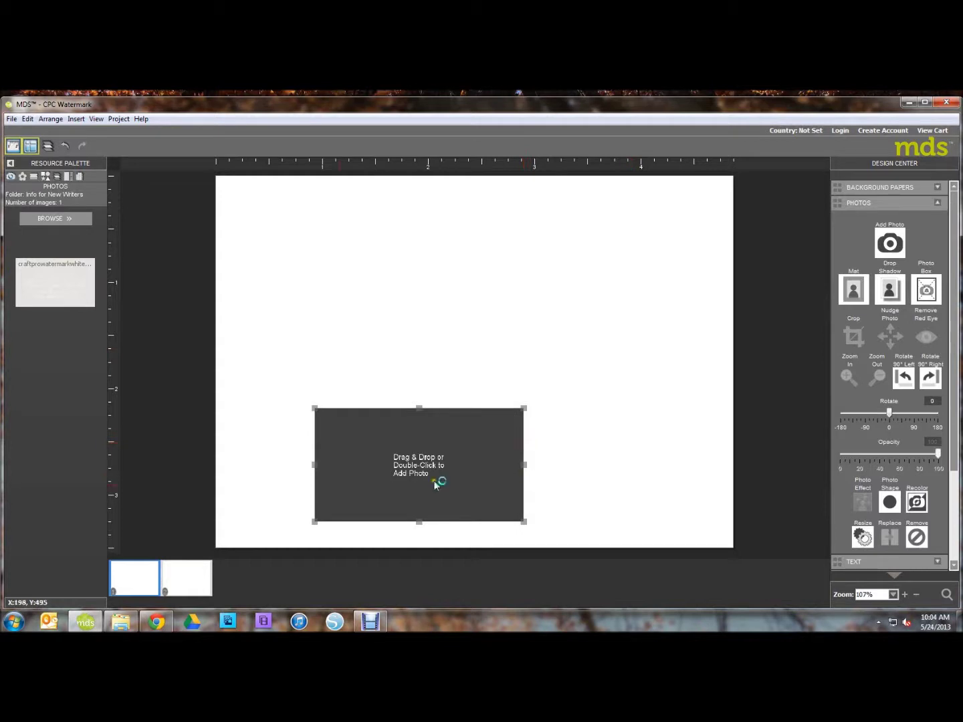
- Fill the small photo box with the craftprowatermarkwhite image and accept its default framing
click(56, 288)
drag(56, 287, 439, 475)
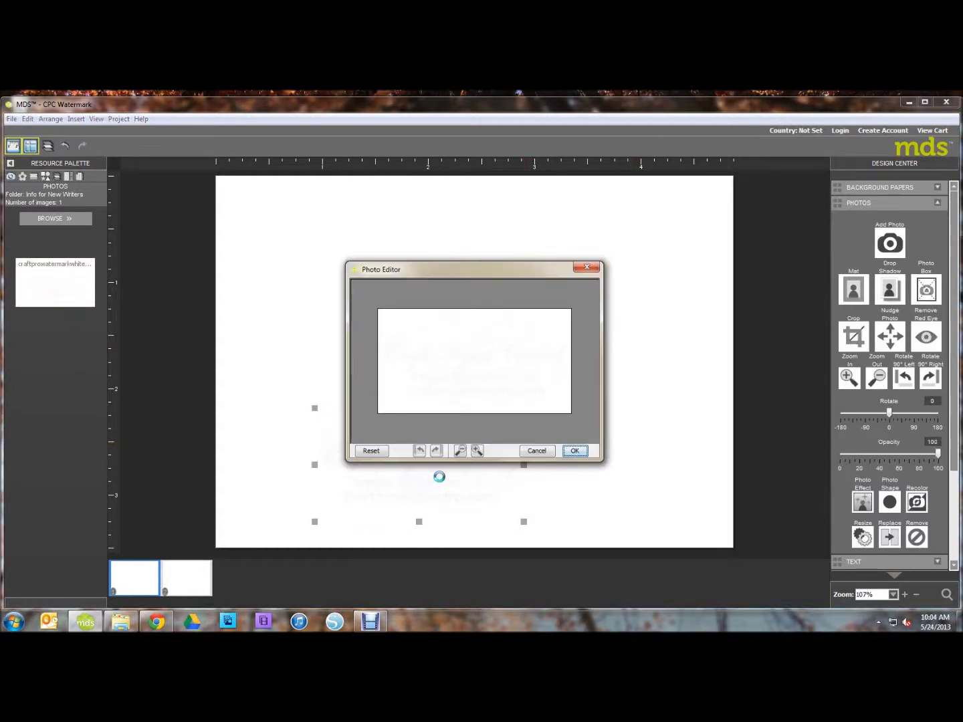
click(576, 451)
- Move the watermark to the page's lower-right corner, shrink it slightly from its upper-right corner, and deselect it
drag(410, 493, 606, 506)
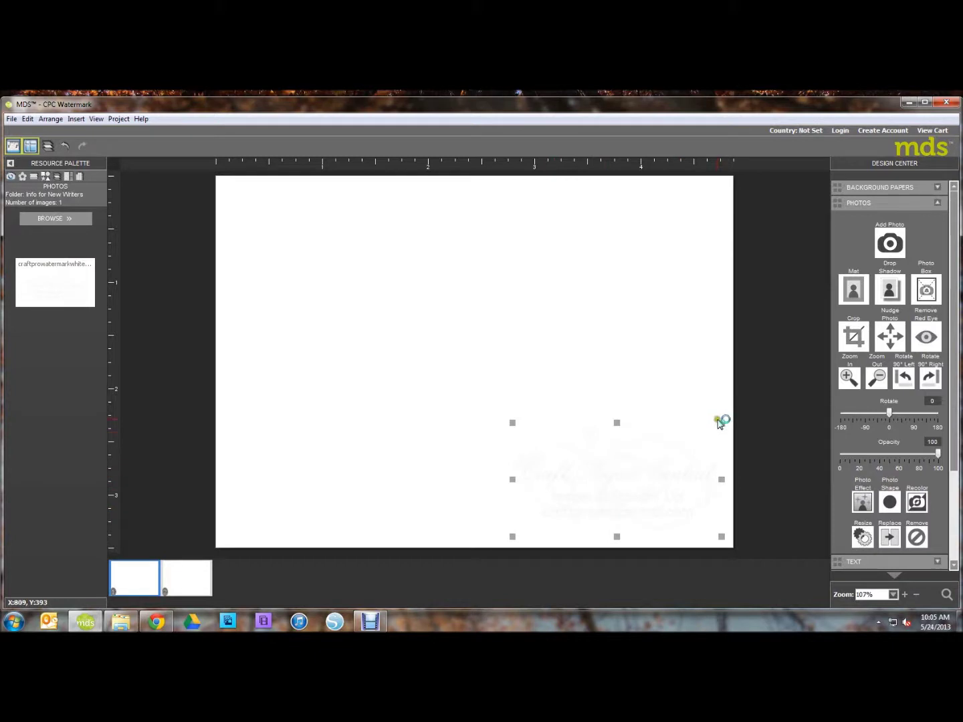
drag(721, 423, 700, 447)
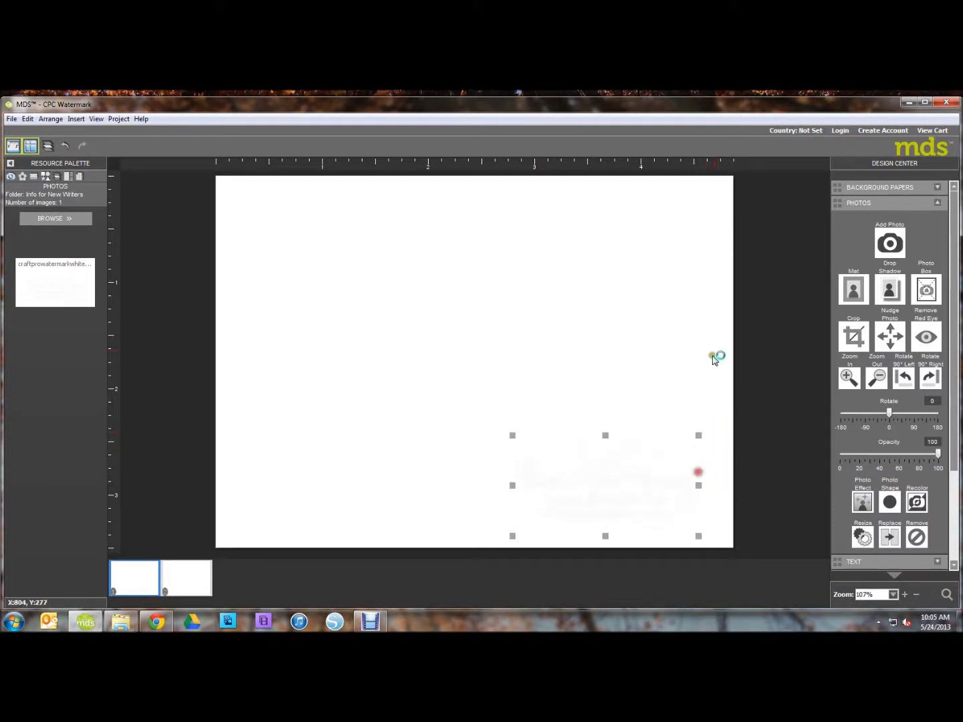
click(791, 312)
- Add a second photo box and stretch its edges until it covers the entire page
click(926, 291)
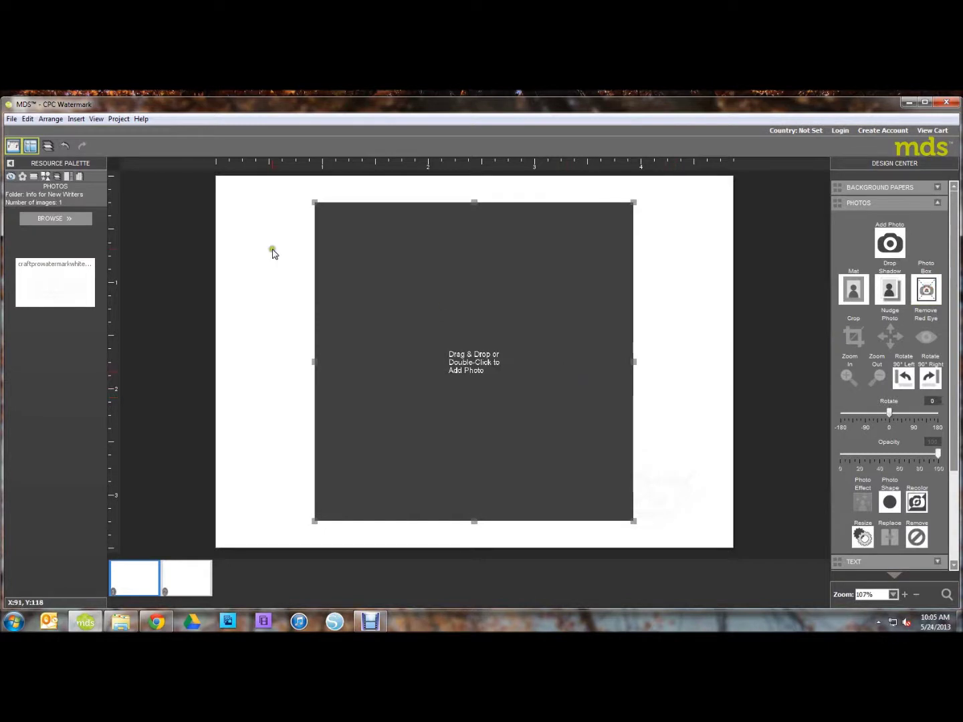
drag(316, 204, 185, 191)
drag(287, 344, 215, 349)
drag(424, 520, 425, 547)
drag(633, 364, 734, 386)
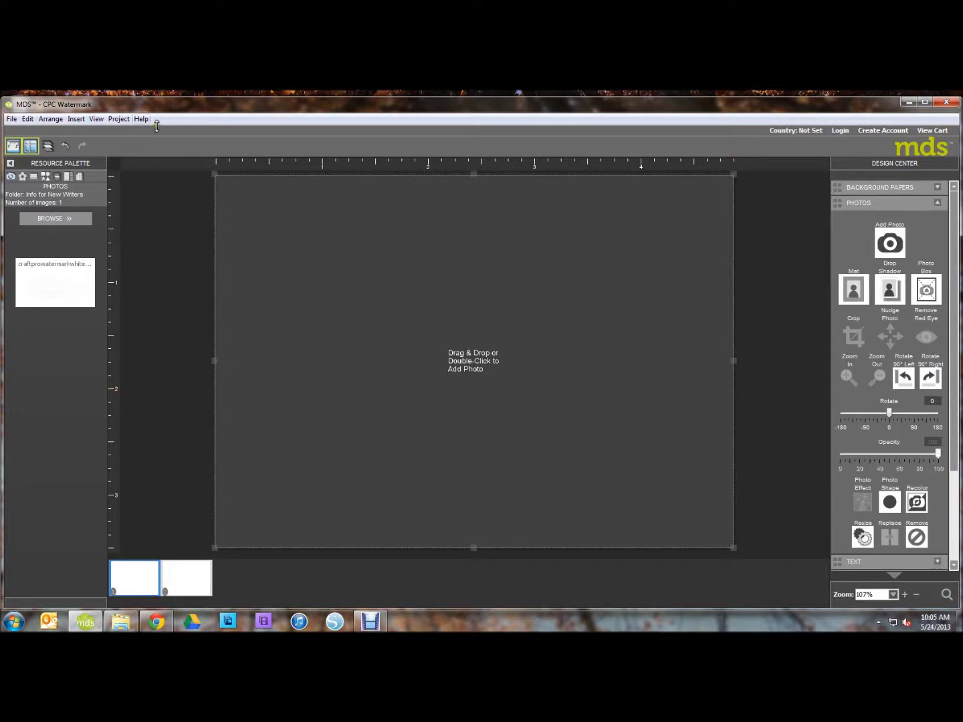
- Send the full-page photo box to the back, behind the watermark, and check that both objects are selectable
click(47, 148)
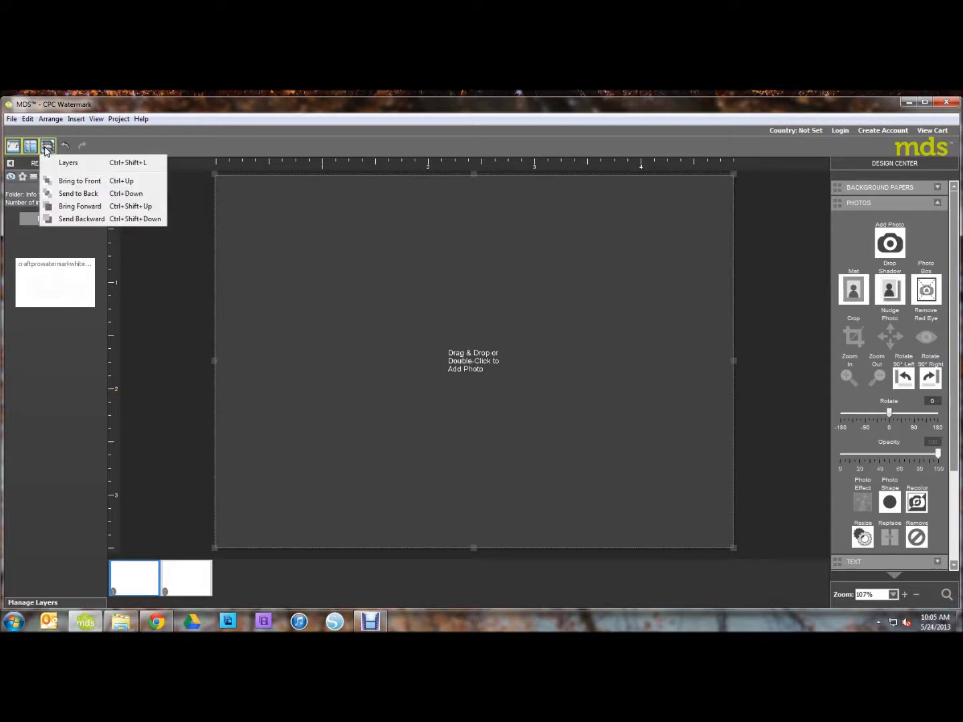
click(78, 194)
click(653, 520)
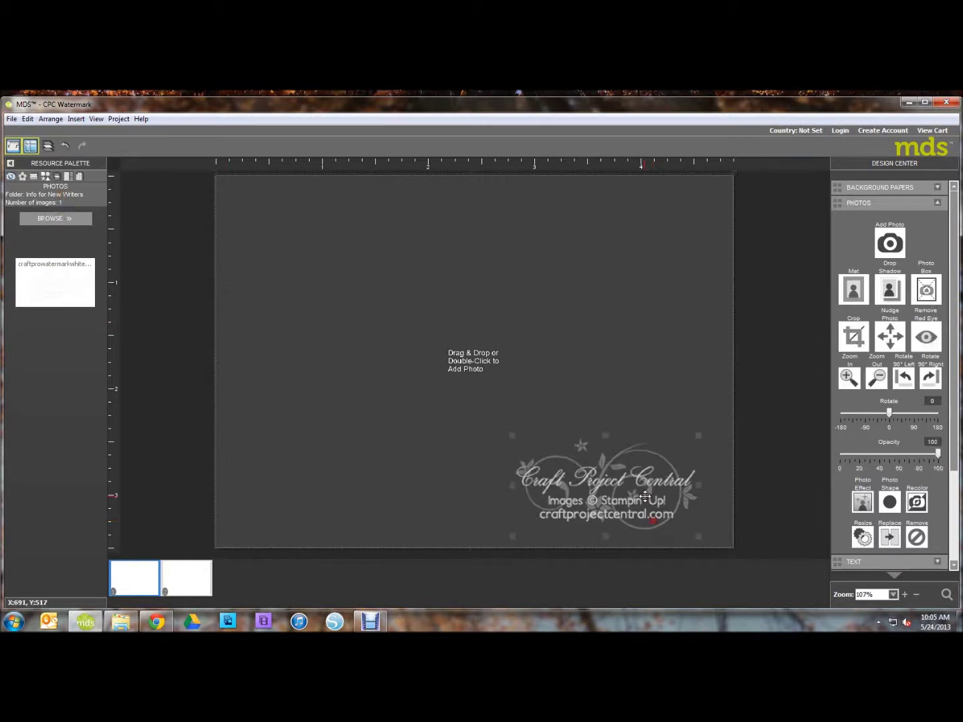
click(666, 384)
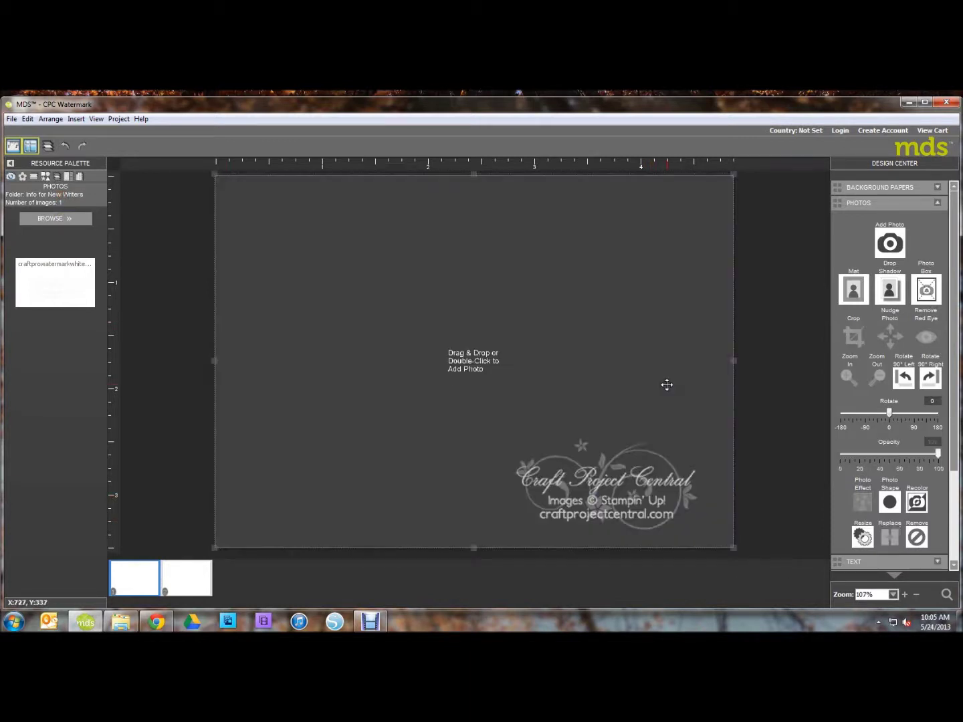
- Load the project photos from New folder in New Documents, CPC, Cupcake Box Set on Removable Disk (H:)
click(53, 220)
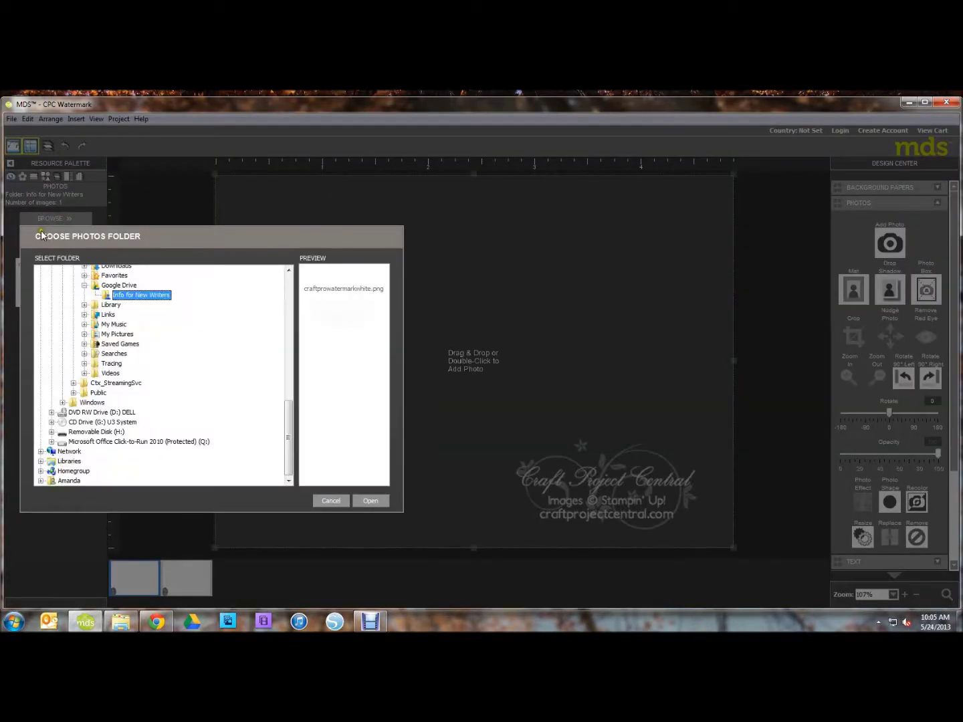
double_click(99, 432)
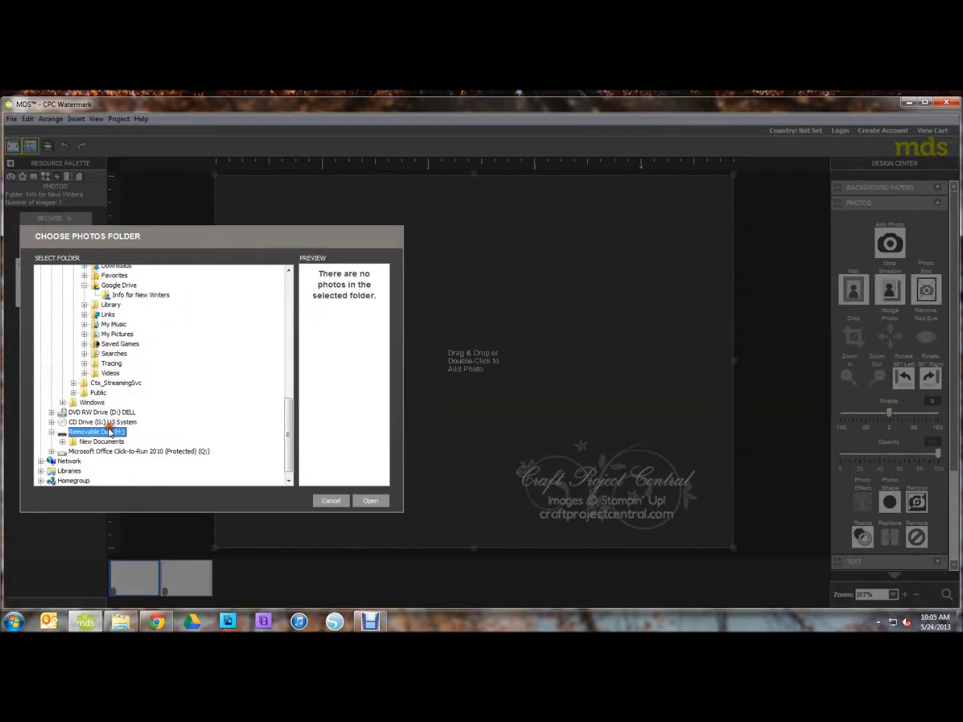
click(80, 443)
click(96, 471)
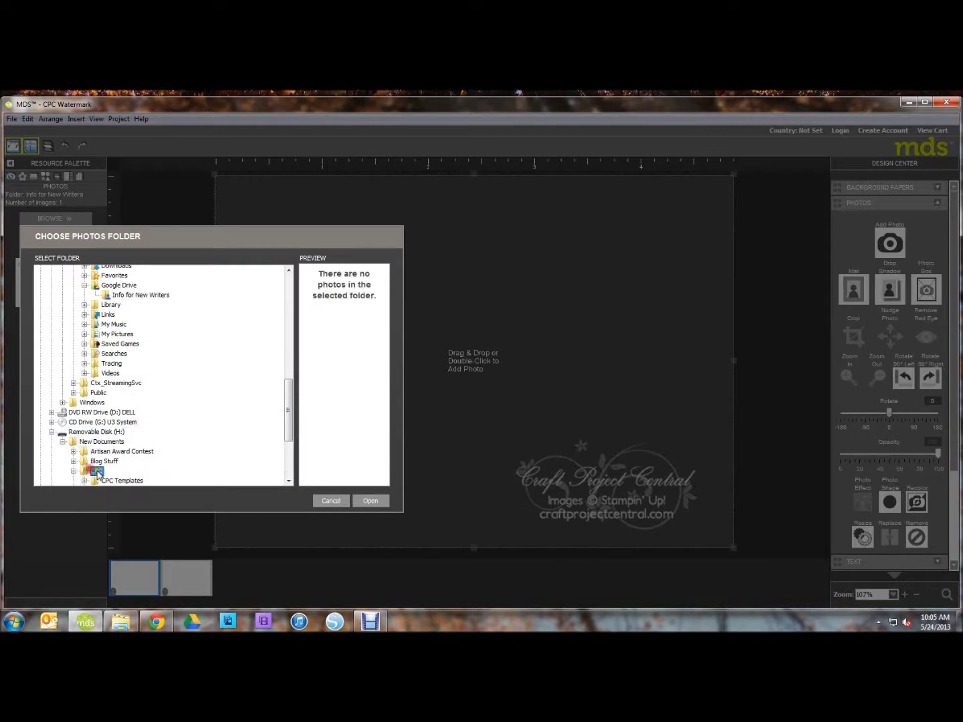
drag(286, 410, 260, 442)
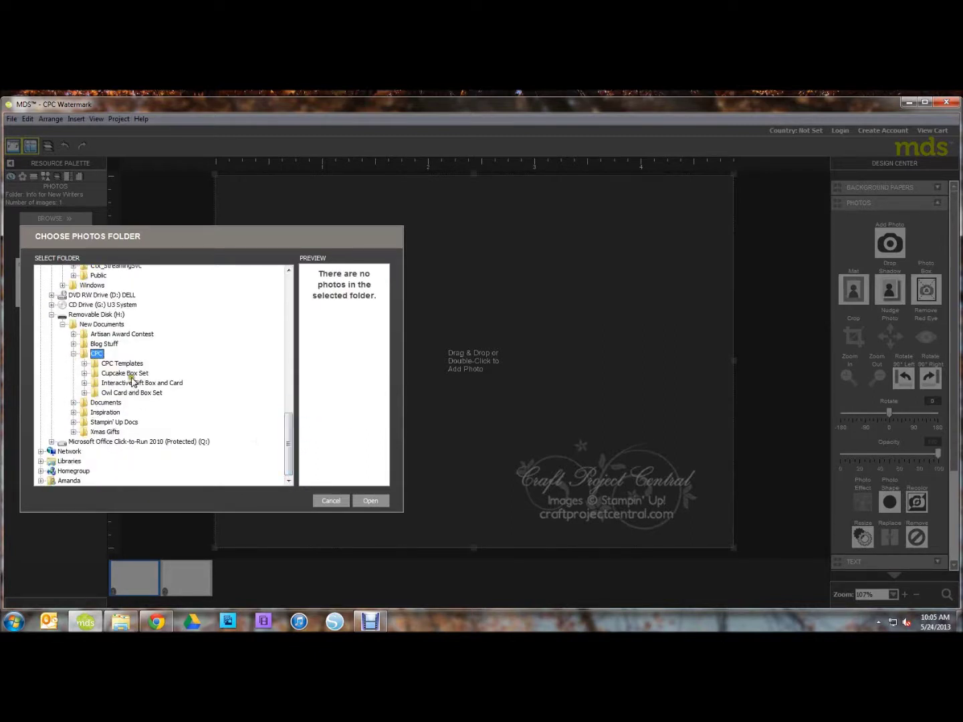
click(131, 374)
click(370, 499)
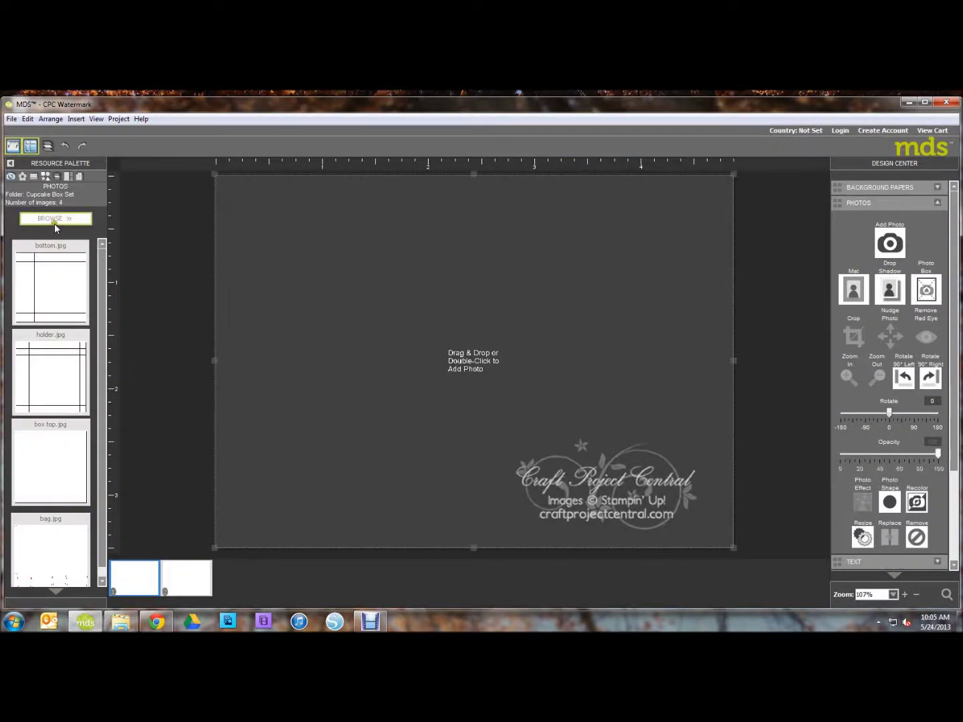
click(56, 221)
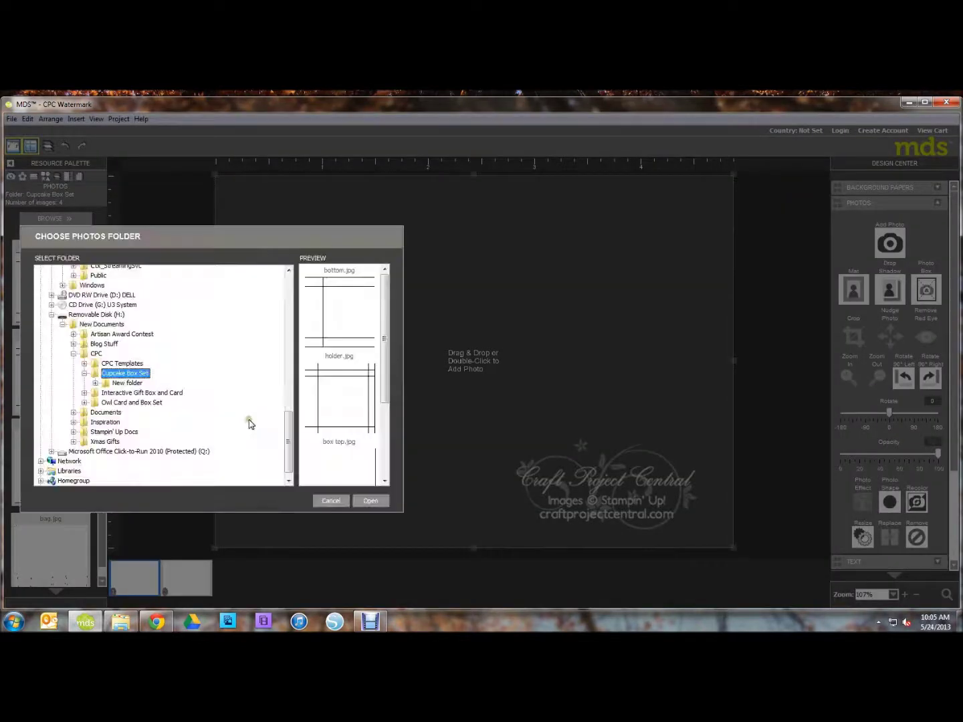
click(119, 382)
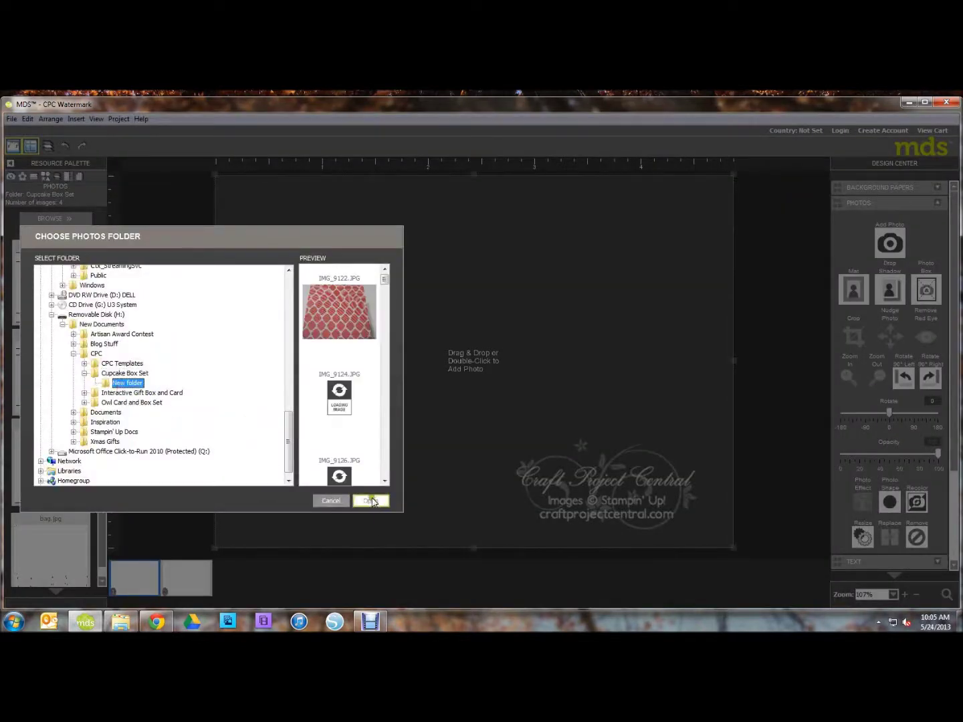
click(370, 500)
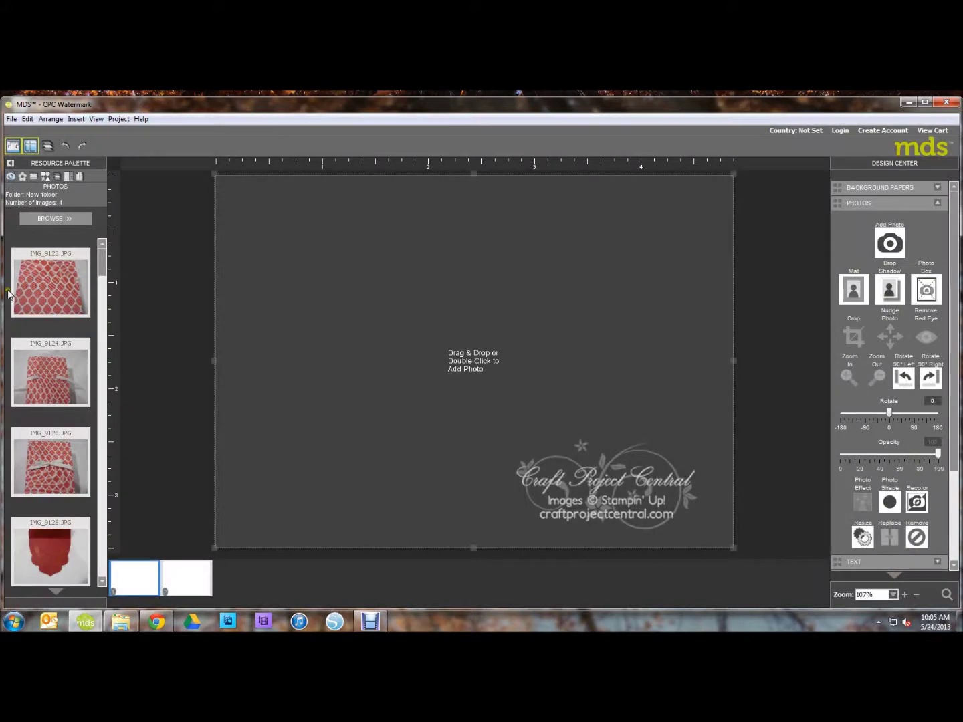
- Place photo IMG_9122.JPG in the full-page photo box and accept its default framing
drag(45, 280, 403, 339)
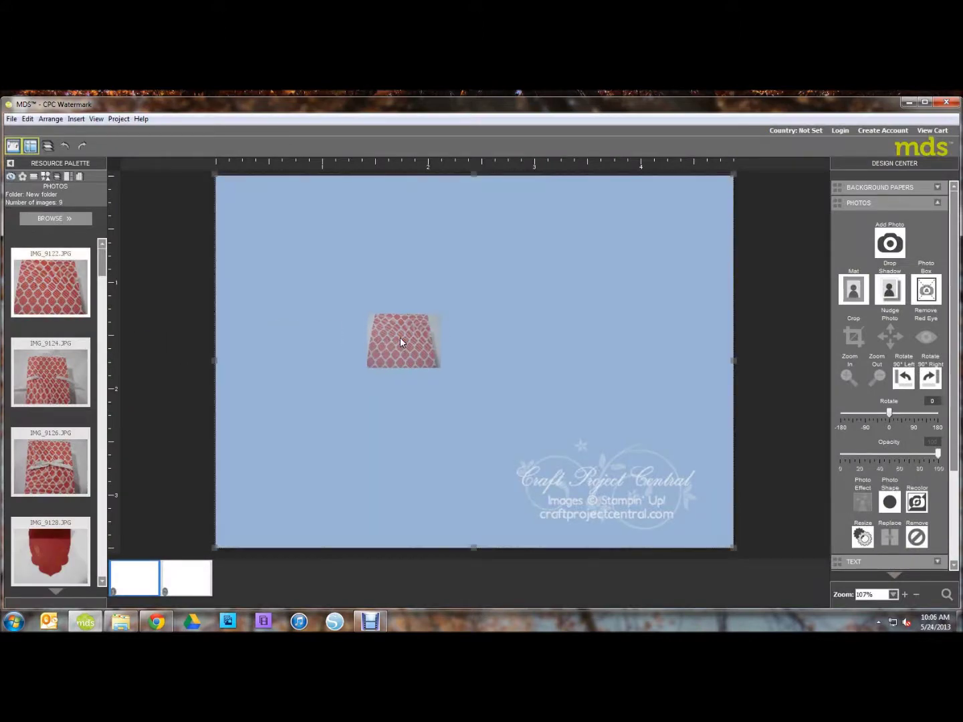
double_click(400, 337)
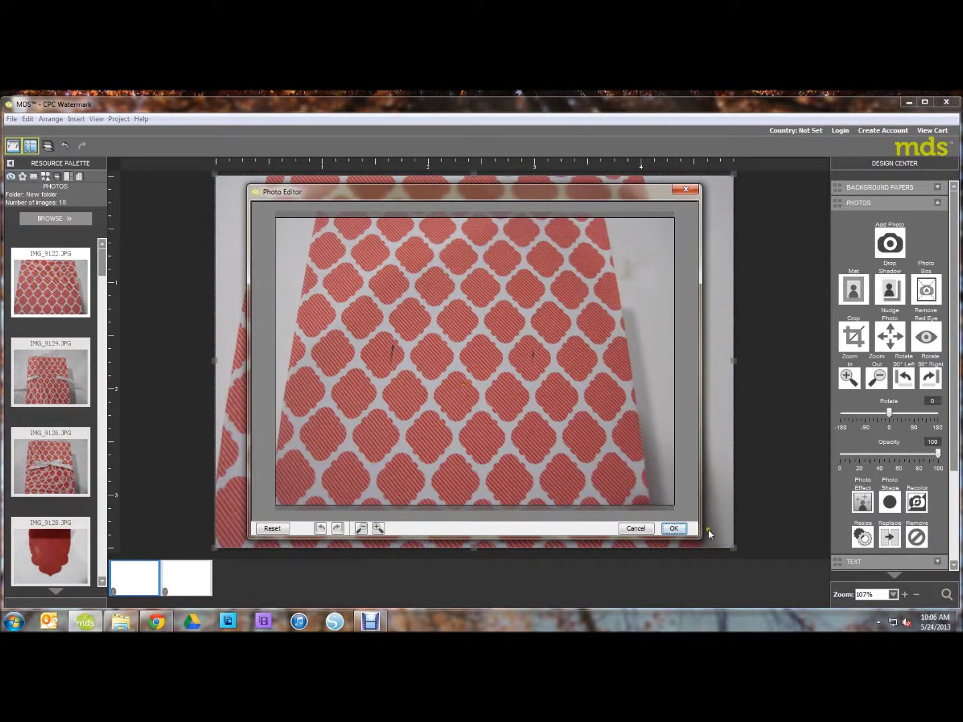
click(680, 527)
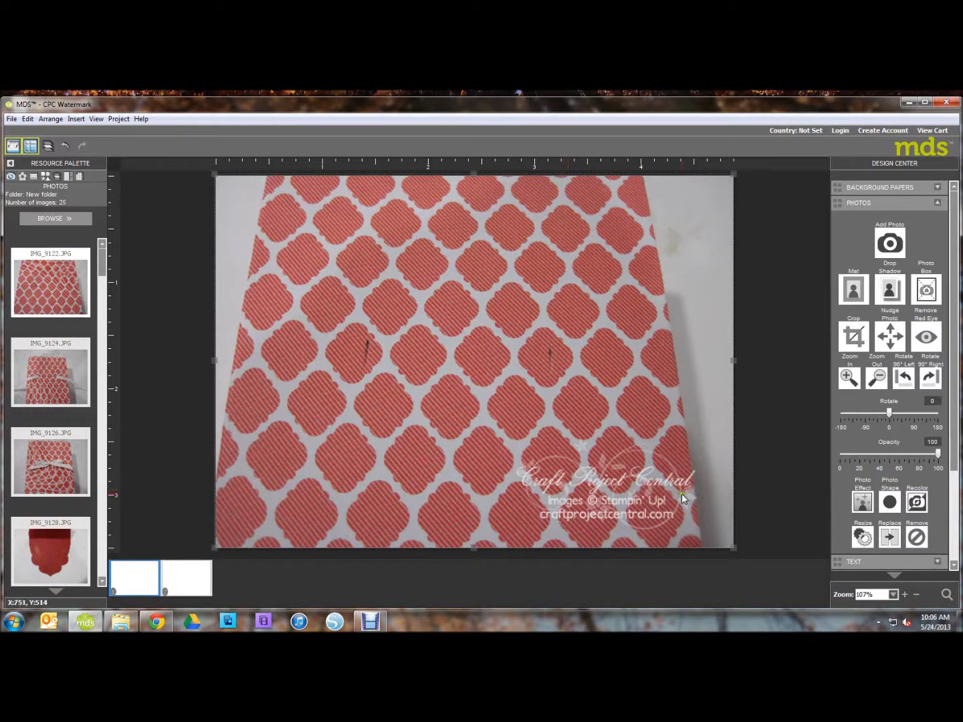
- Shift the watermark slightly closer to the photo's right edge and try resizing it from its upper-right corner
click(638, 491)
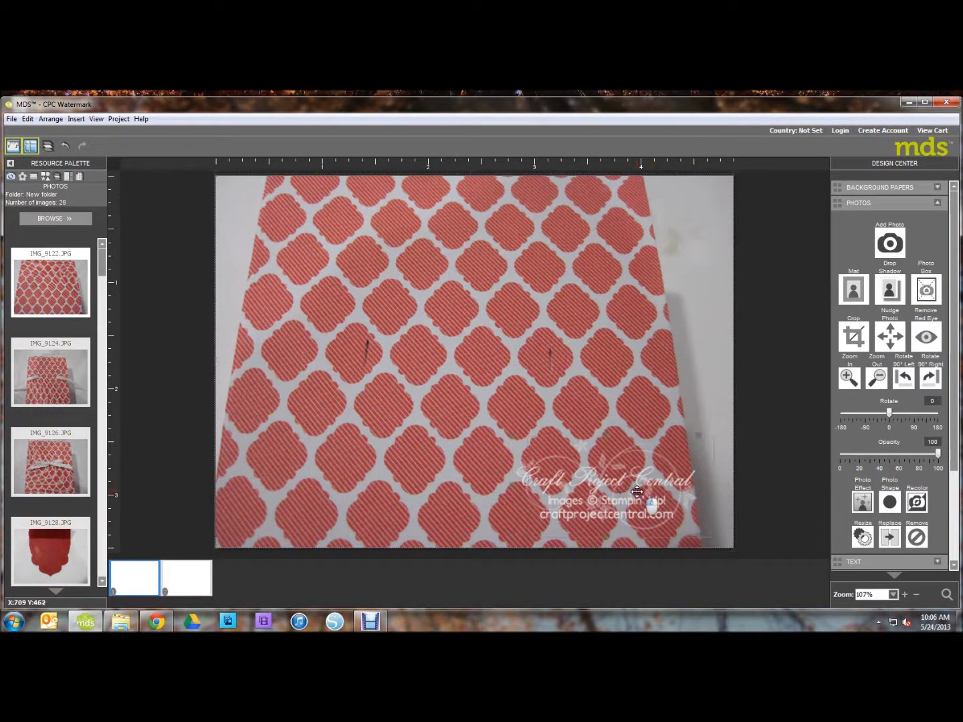
drag(638, 493, 655, 496)
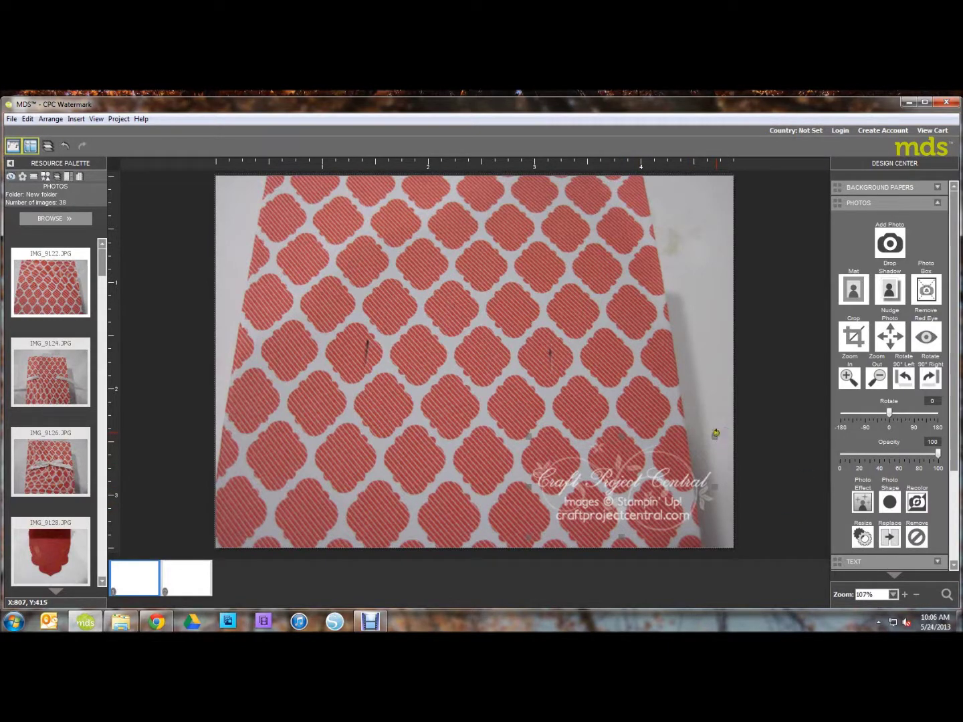
mouse_move(715, 438)
mouse_down()
mouse_move(727, 449)
mouse_move(706, 491)
mouse_move(665, 498)
mouse_move(680, 469)
mouse_move(720, 447)
mouse_move(716, 435)
mouse_up()
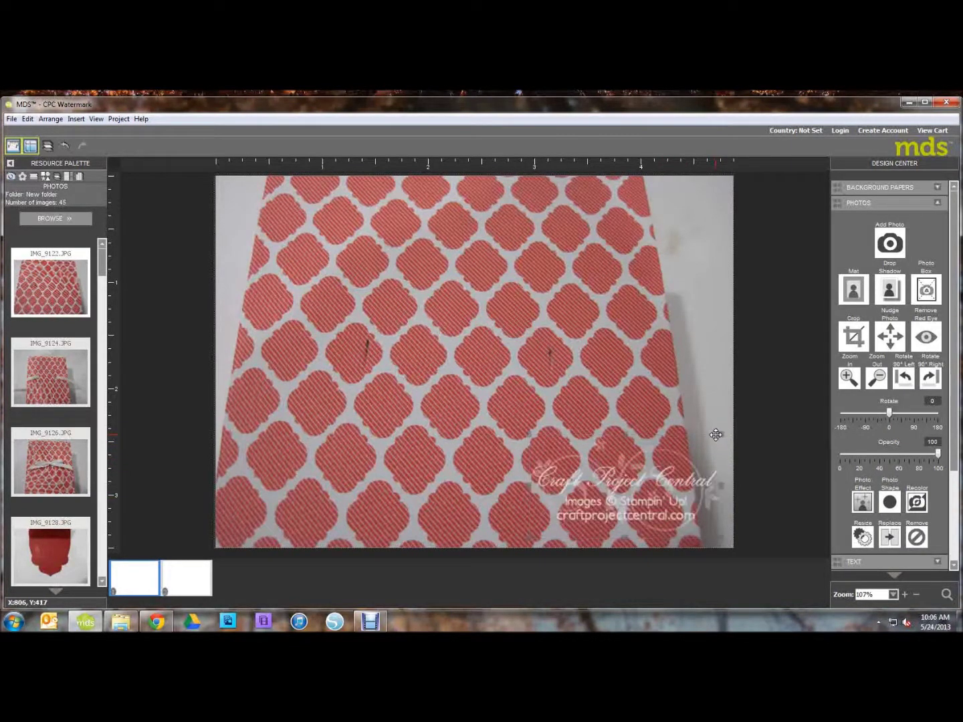
drag(721, 433, 784, 424)
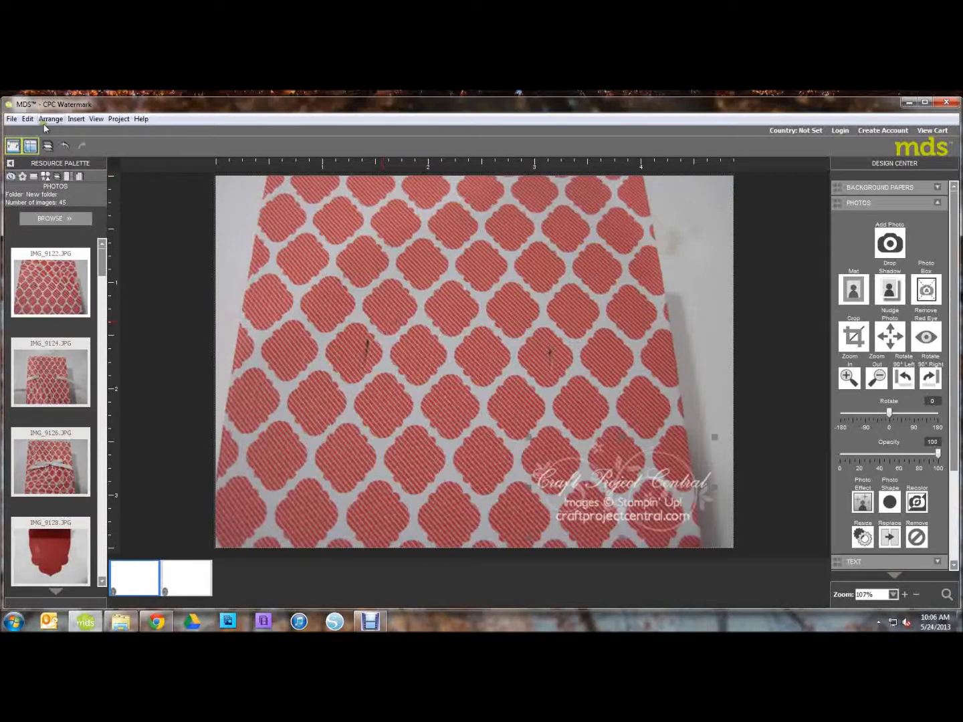
- Insert a duplicate of the watermarked page and delete the photo from the duplicate's full-page photo box
click(75, 119)
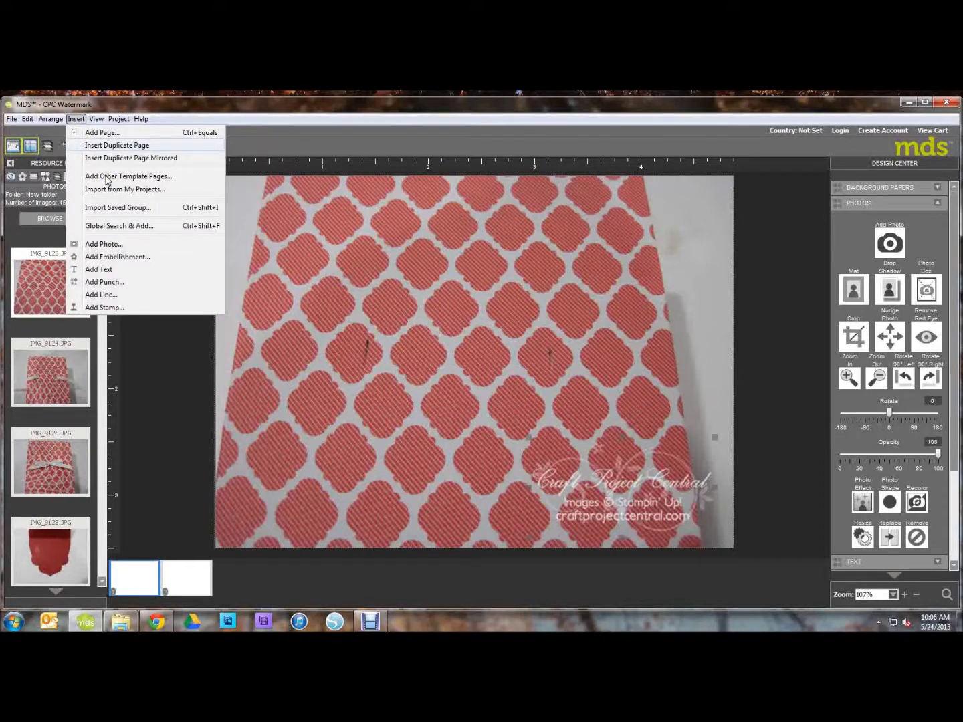
click(118, 146)
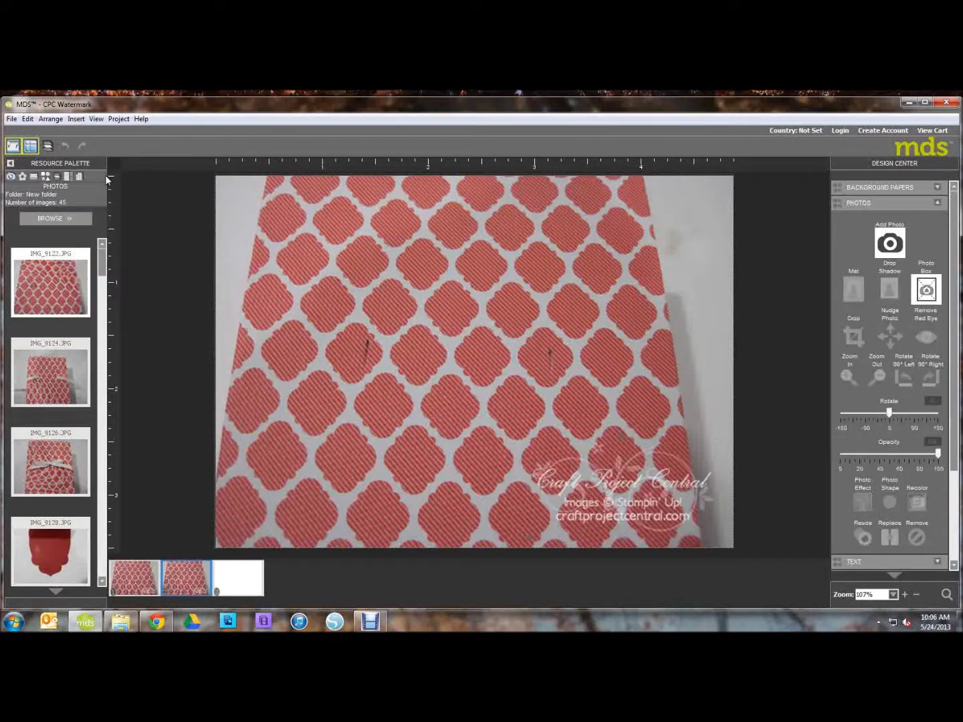
click(404, 346)
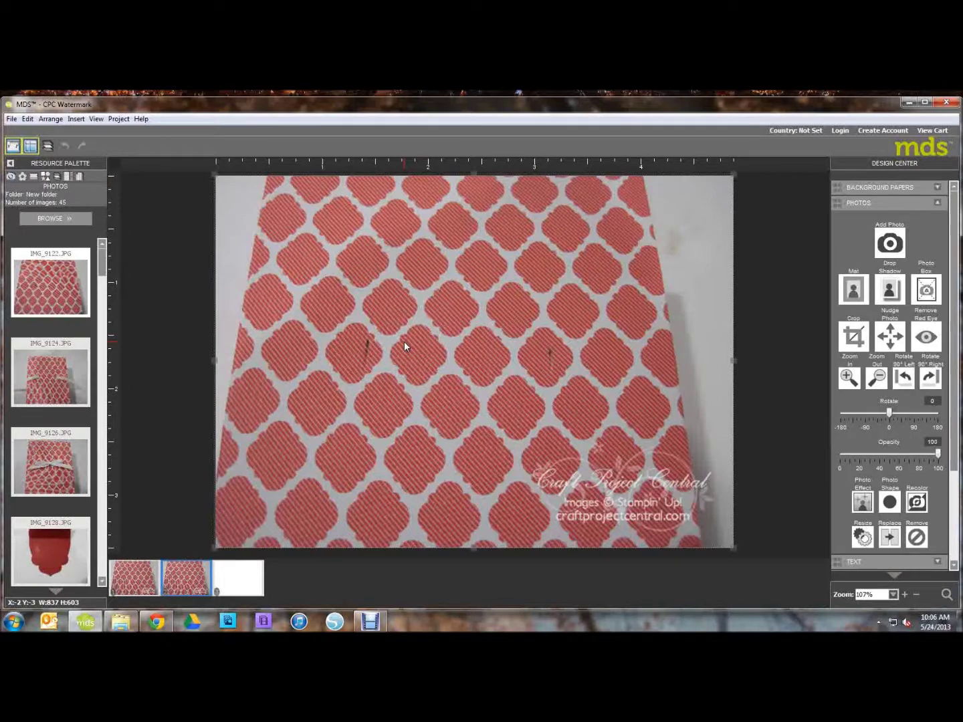
key(Delete)
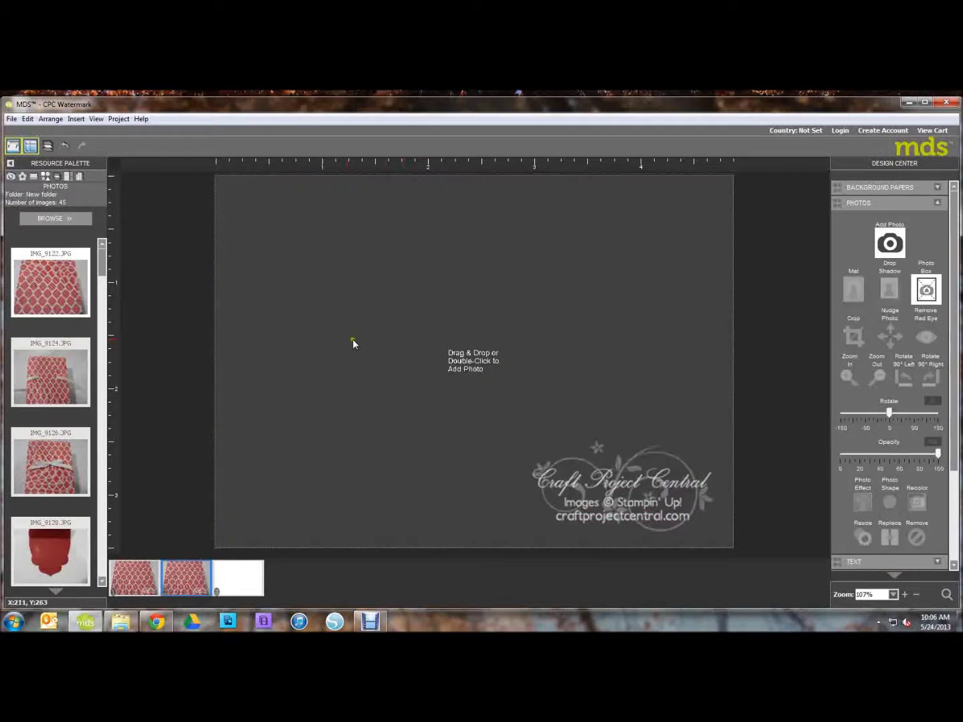
- Place photo IMG_9124.JPG in the duplicate page's full-page photo box with its crop frame shifted slightly downward
drag(69, 349, 386, 376)
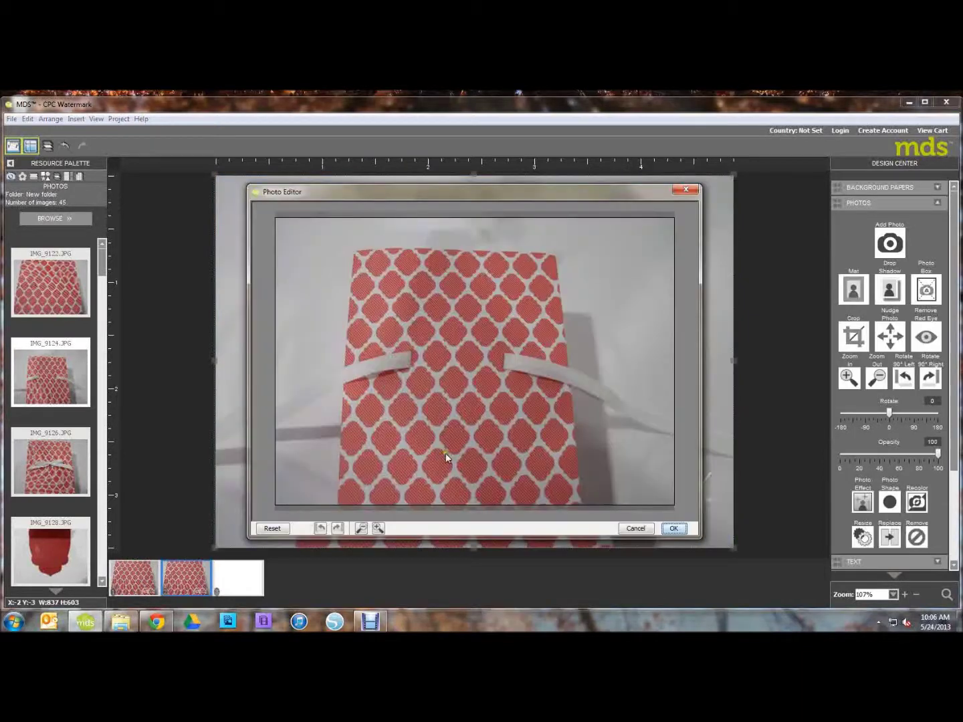
drag(639, 491, 640, 497)
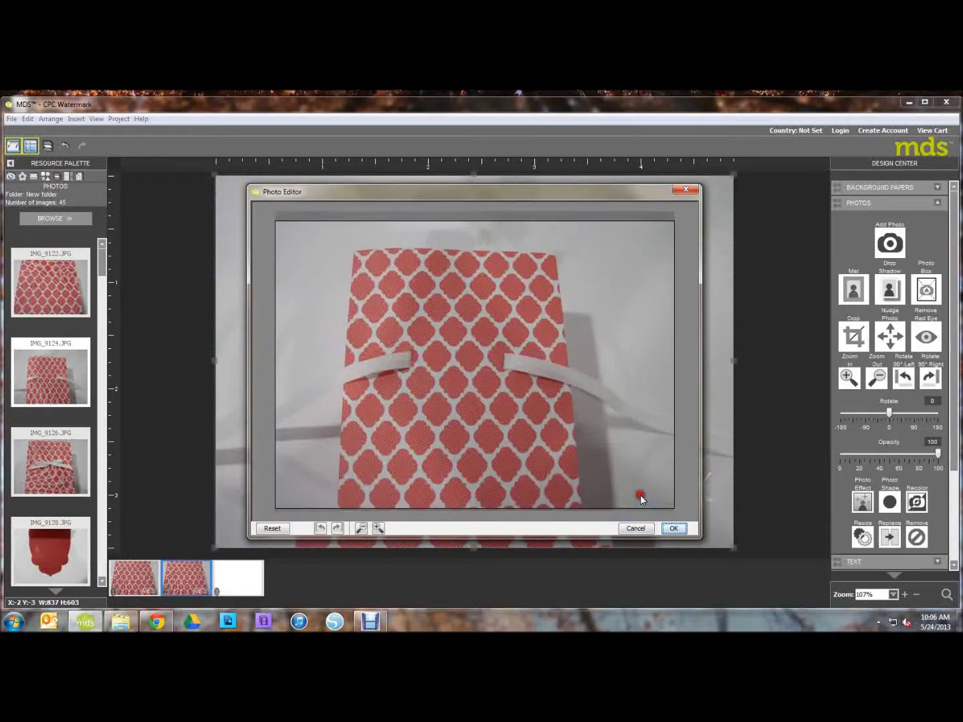
click(673, 528)
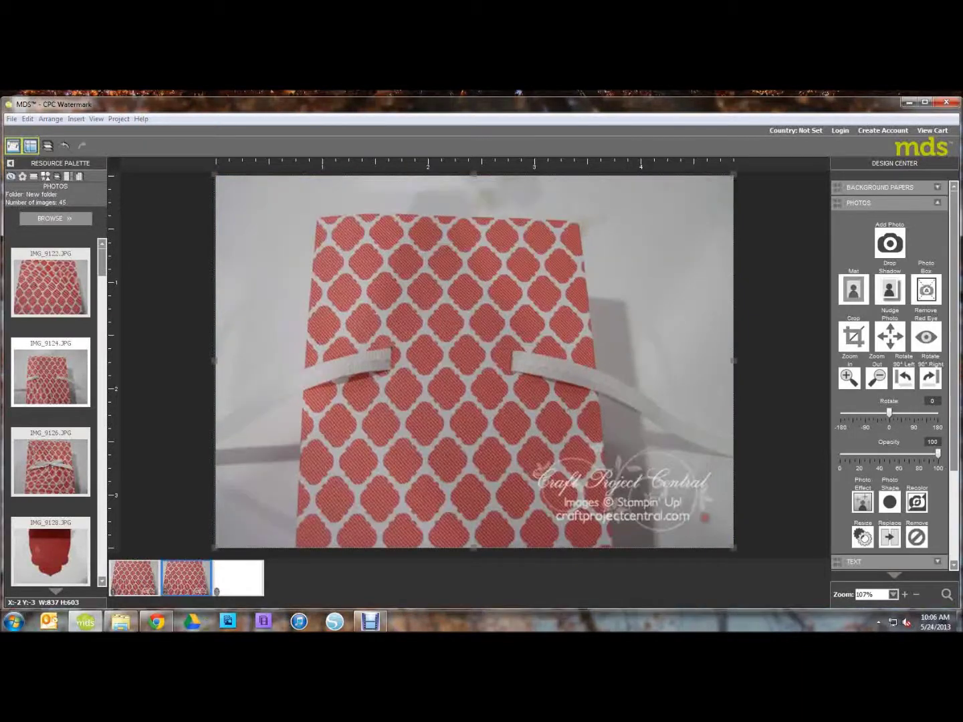
- Insert another duplicate page and replace its photo with IMG_9126.JPG, accepting the framing
click(74, 118)
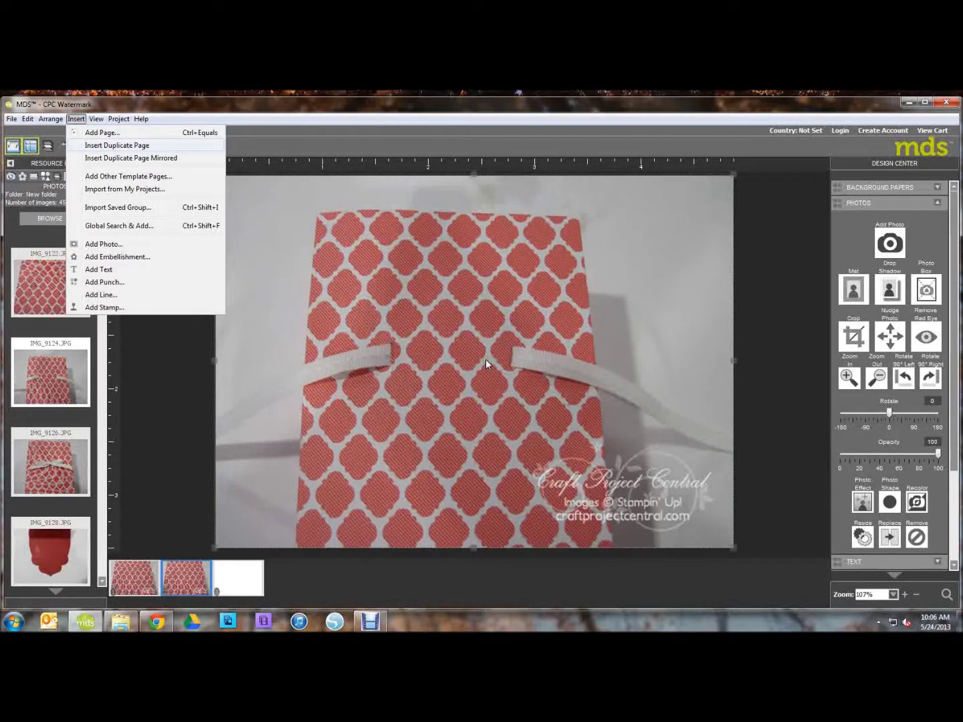
key(Return)
click(473, 400)
key(Delete)
drag(45, 463, 472, 364)
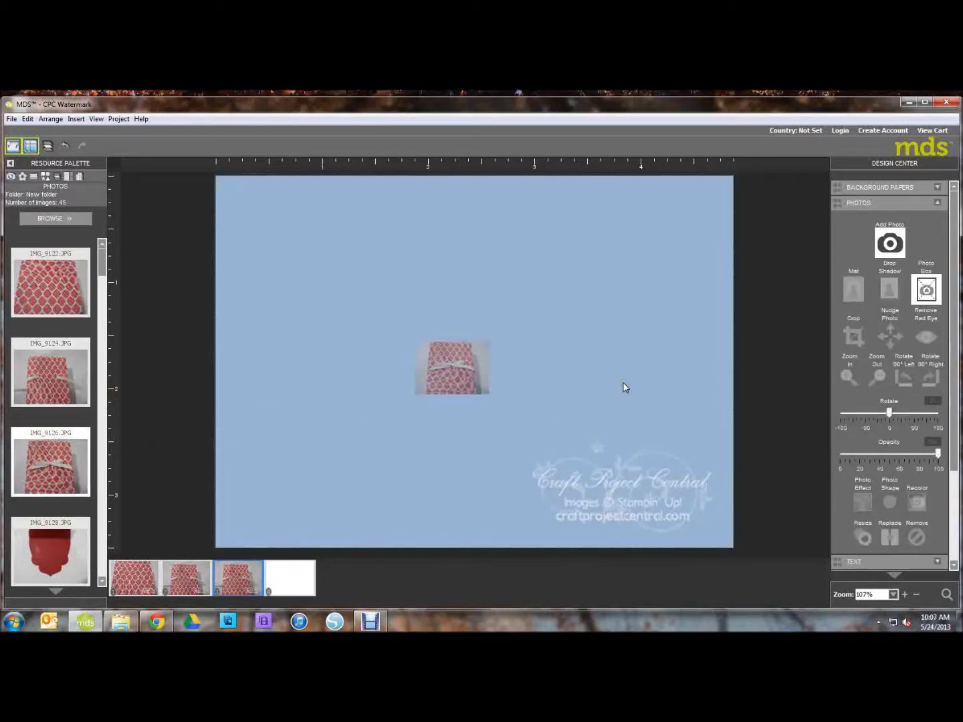
click(674, 529)
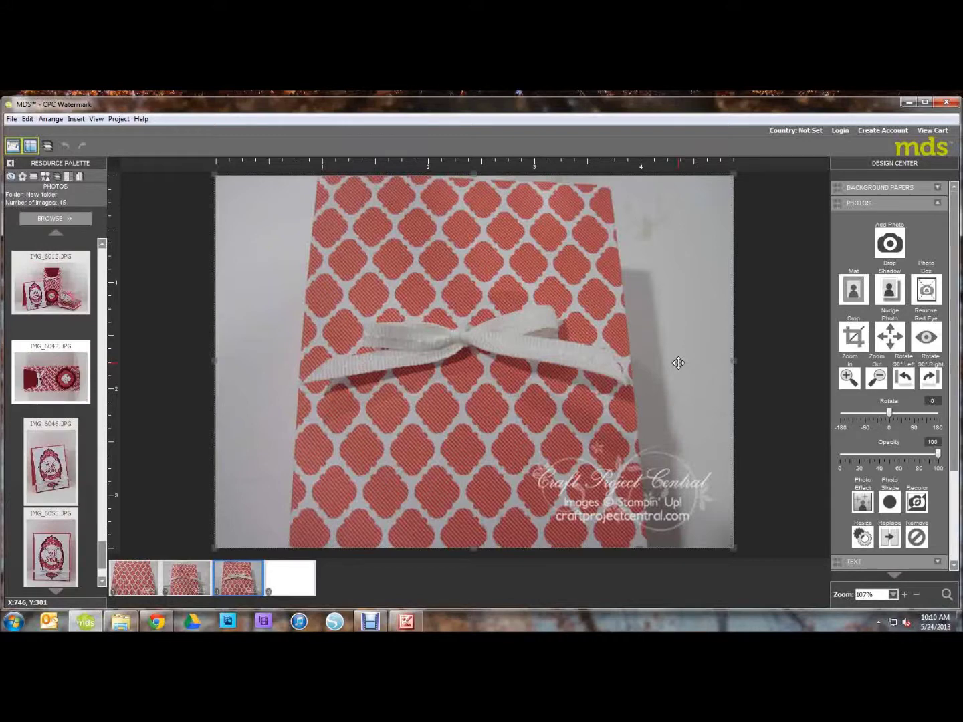
- Switch to Microsoft Office Picture Manager, rotate IMG_6046 90° to the left and save the picture
click(406, 623)
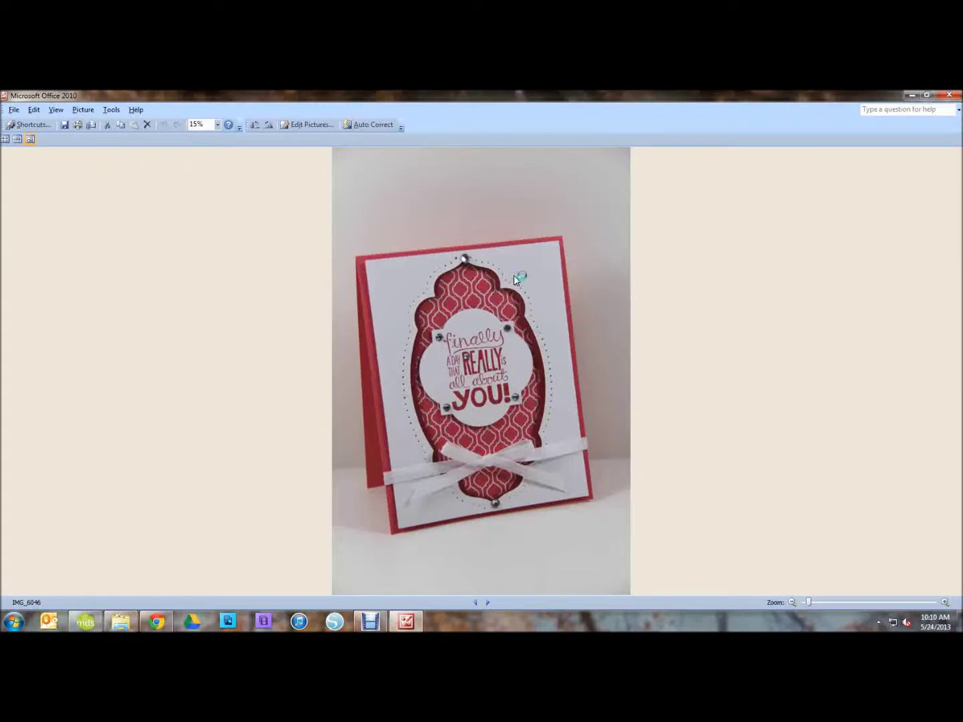
click(259, 126)
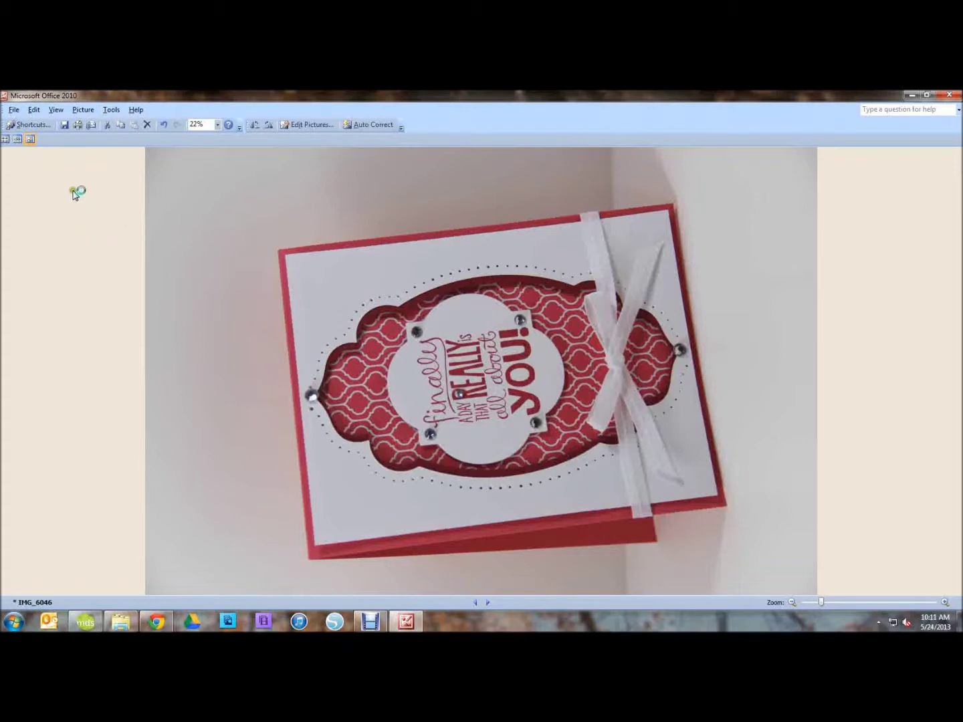
click(64, 125)
- Return to the MDS project, insert a duplicate of the current page and delete the duplicate's photo
click(85, 623)
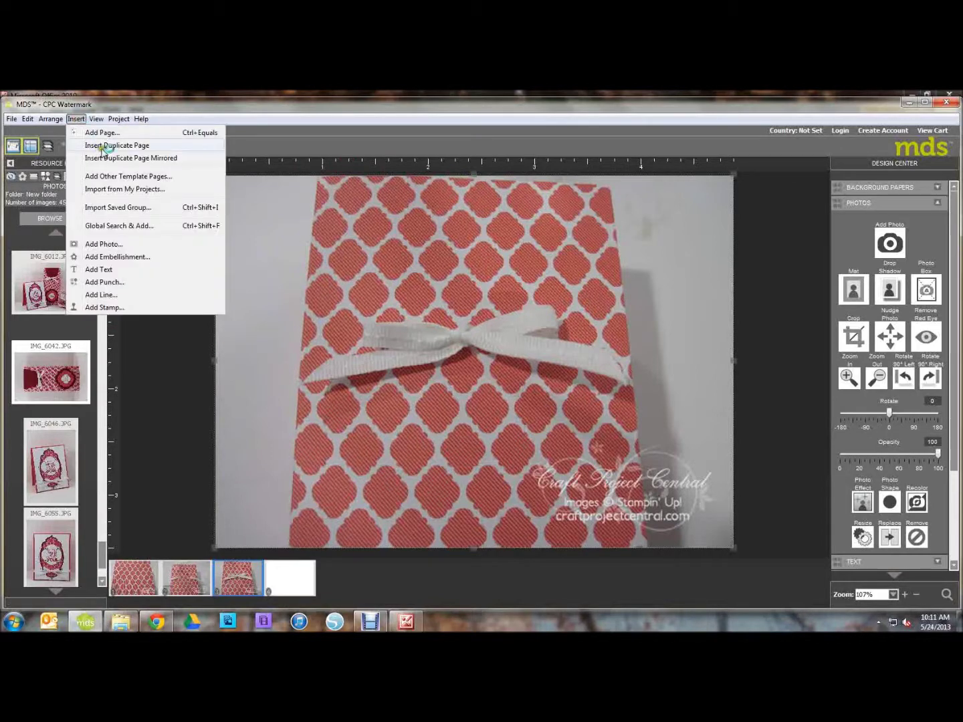
click(103, 148)
click(440, 373)
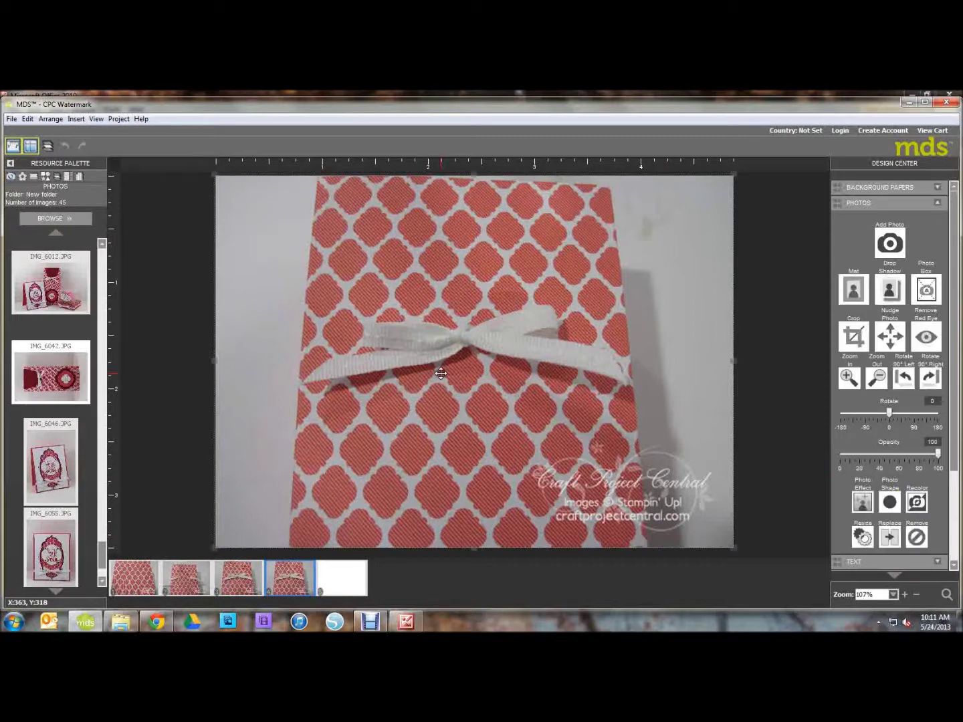
key(Delete)
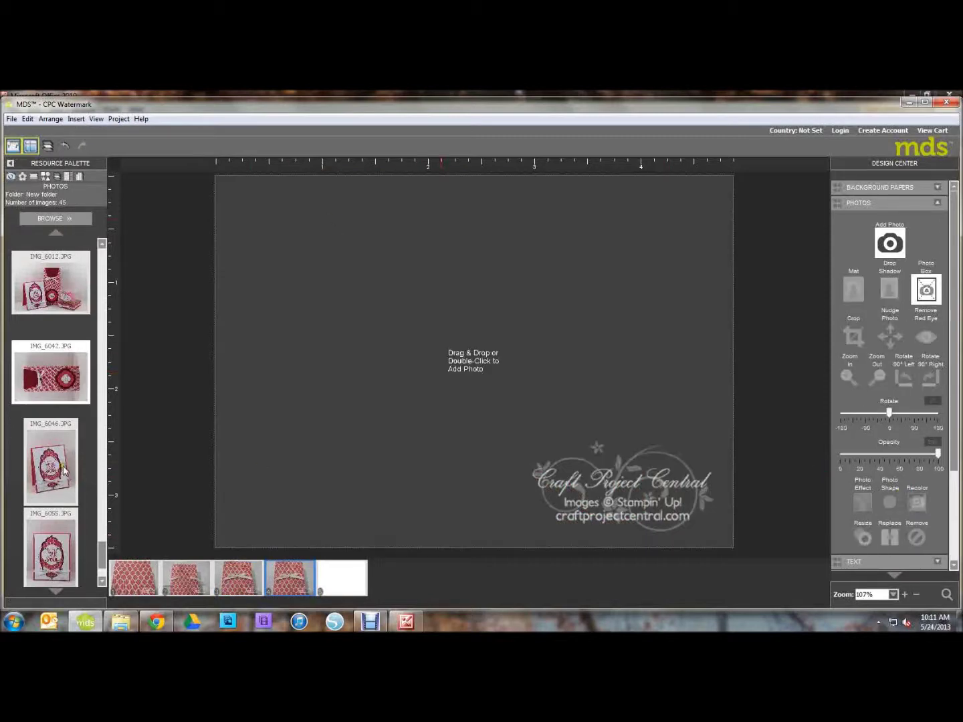
- Place photo IMG_6046.JPG in the empty full-page photo box with its crop frame shifted slightly to the right
drag(38, 463, 416, 362)
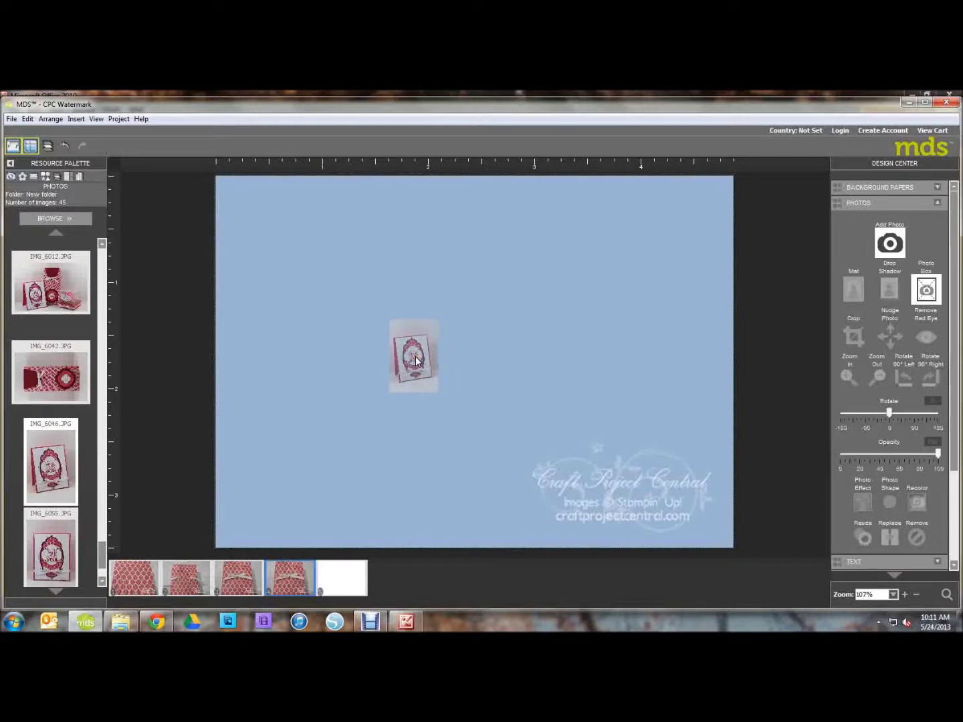
drag(416, 361, 416, 361)
mouse_move(538, 448)
mouse_down()
mouse_move(549, 453)
mouse_move(544, 464)
mouse_up()
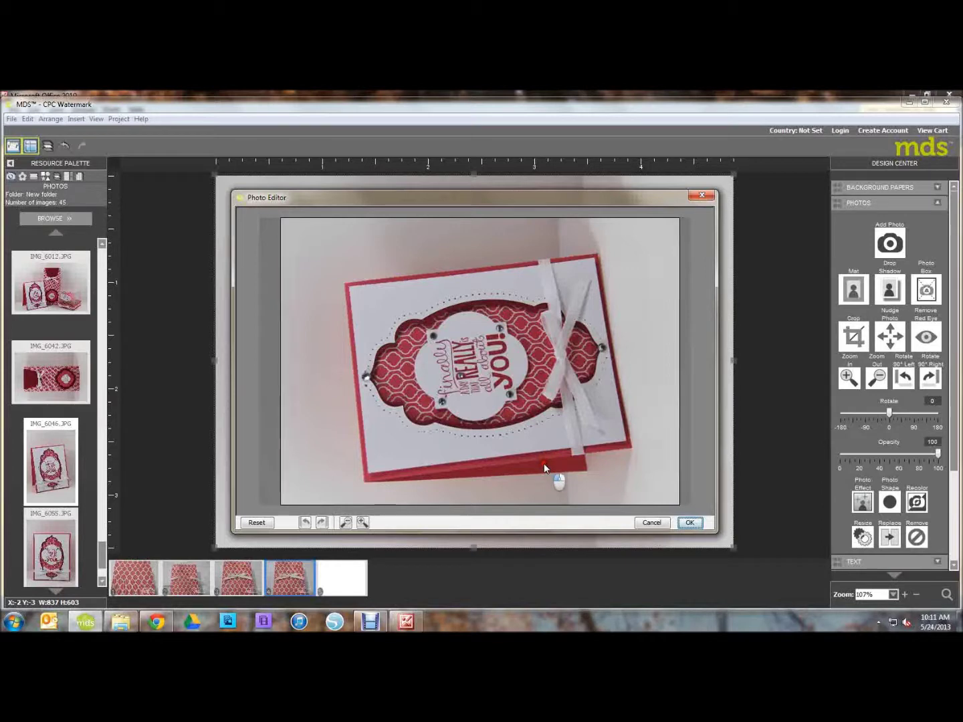
click(689, 523)
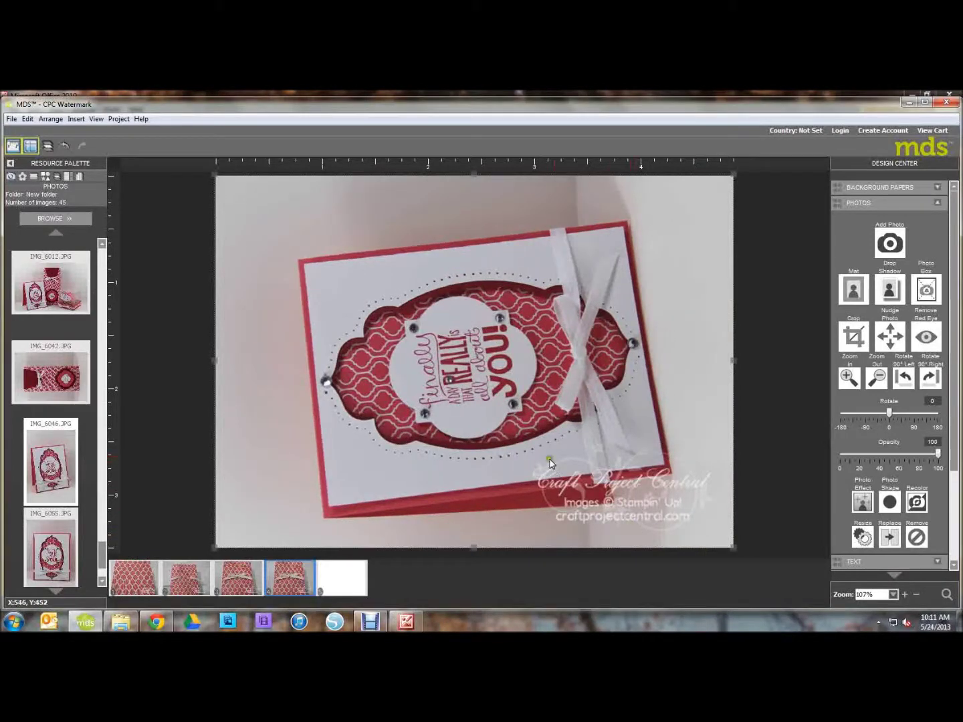
- Rotate the watermark to -90 degrees and move it into the card photo's upper-right corner
click(657, 480)
drag(657, 480, 660, 425)
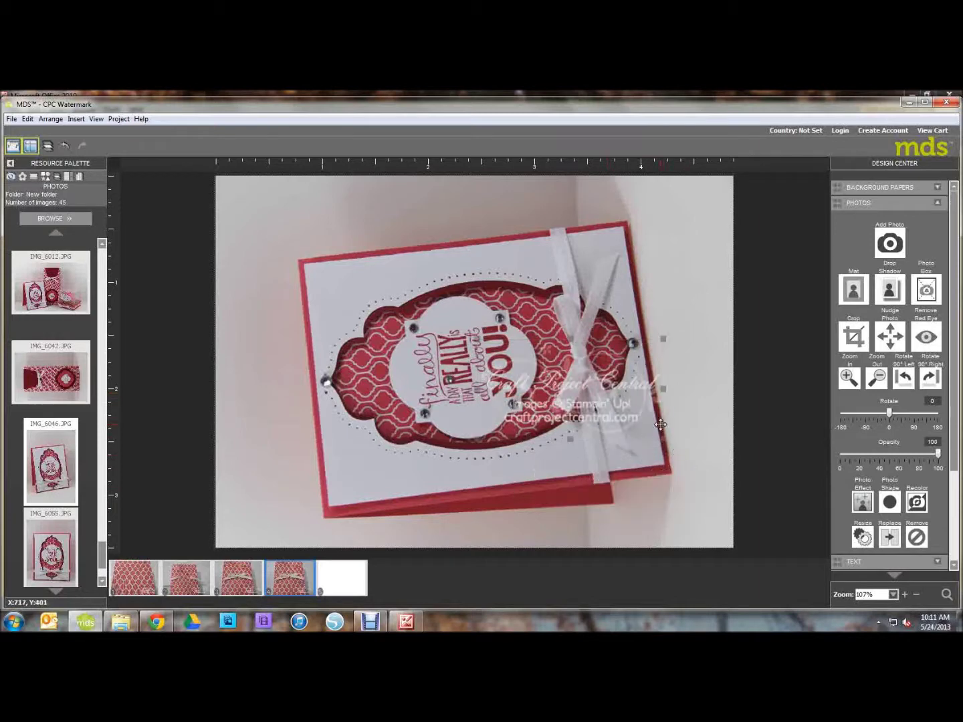
click(665, 337)
drag(678, 344, 528, 309)
drag(572, 416, 686, 360)
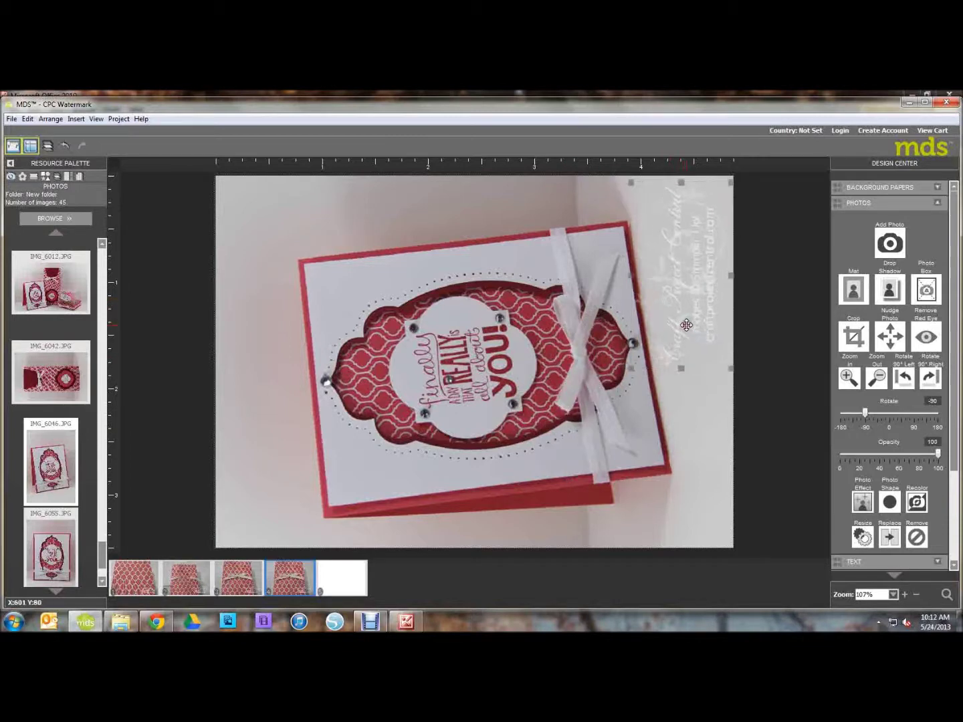
click(810, 363)
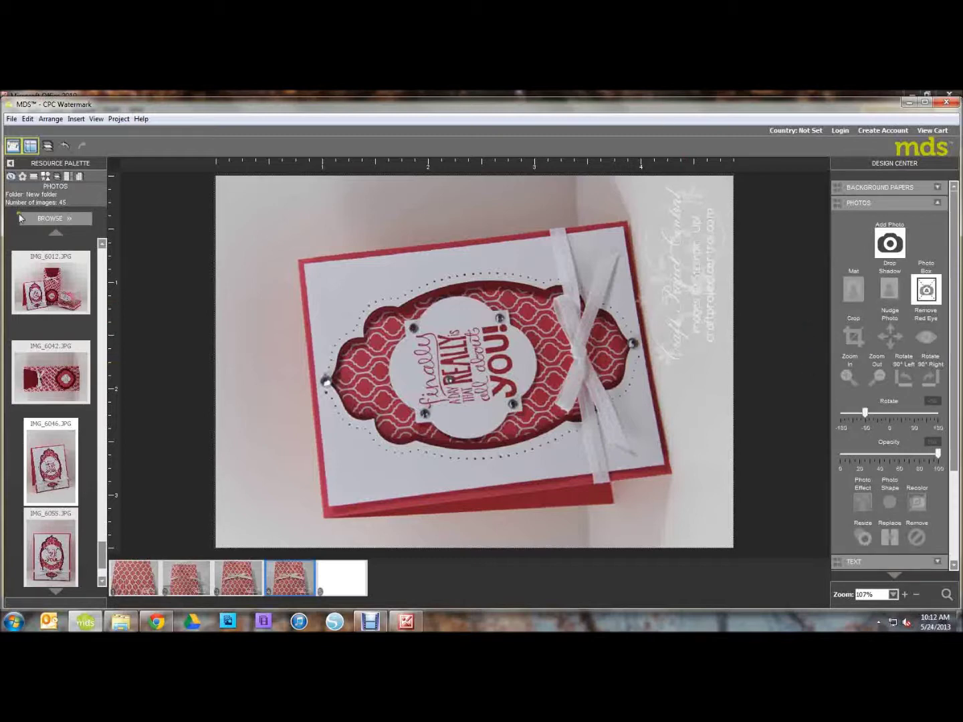
- Start exporting the project pages as image files, saving the project changes
drag(955, 424, 955, 575)
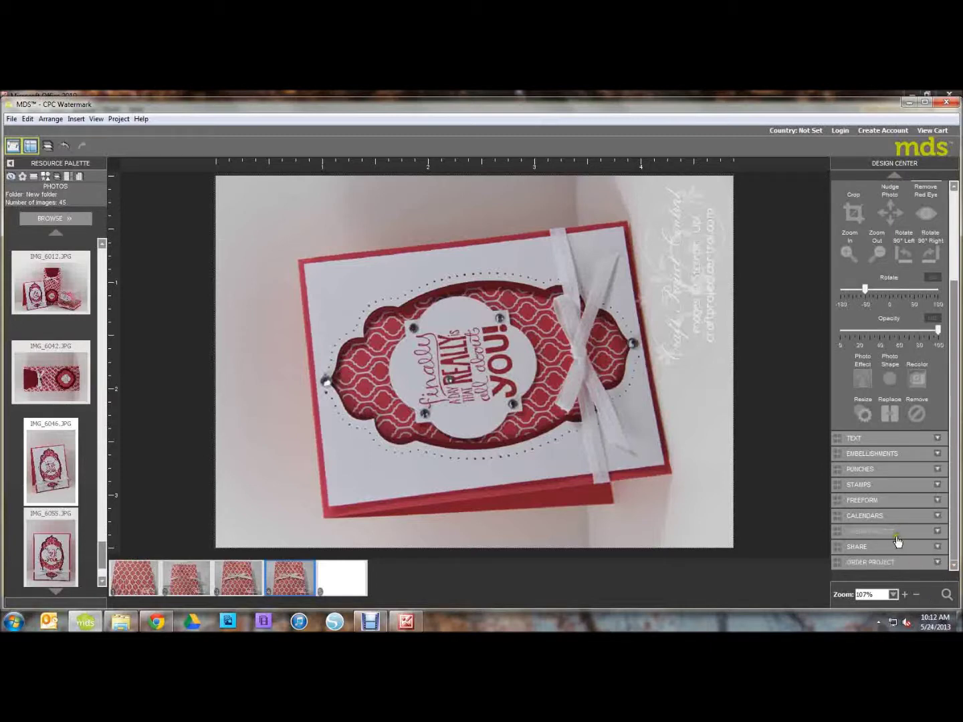
click(871, 548)
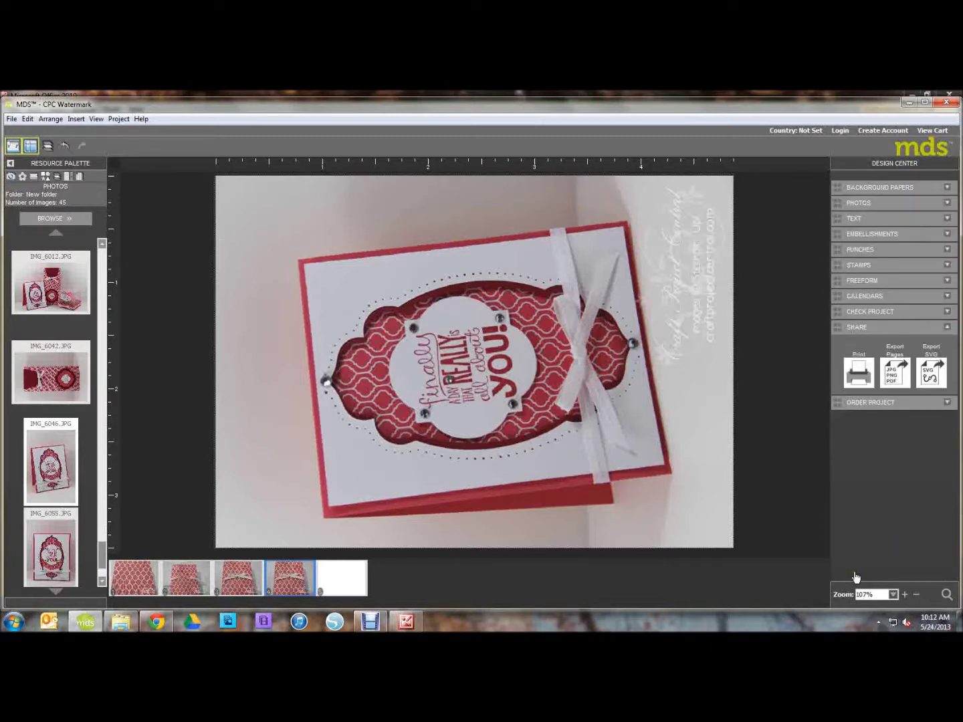
click(901, 363)
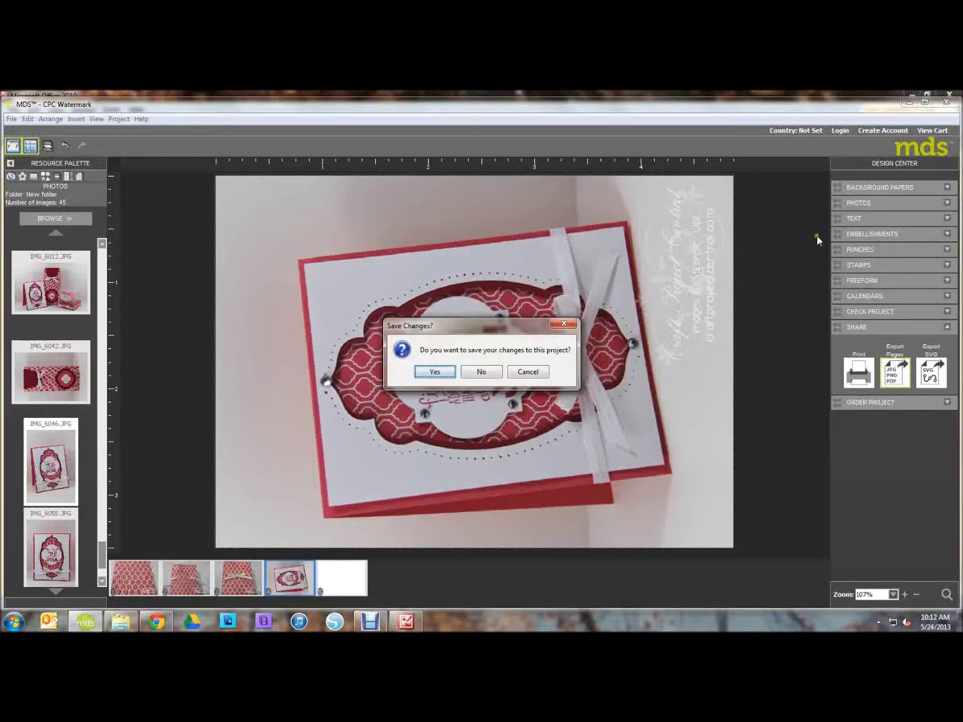
click(442, 372)
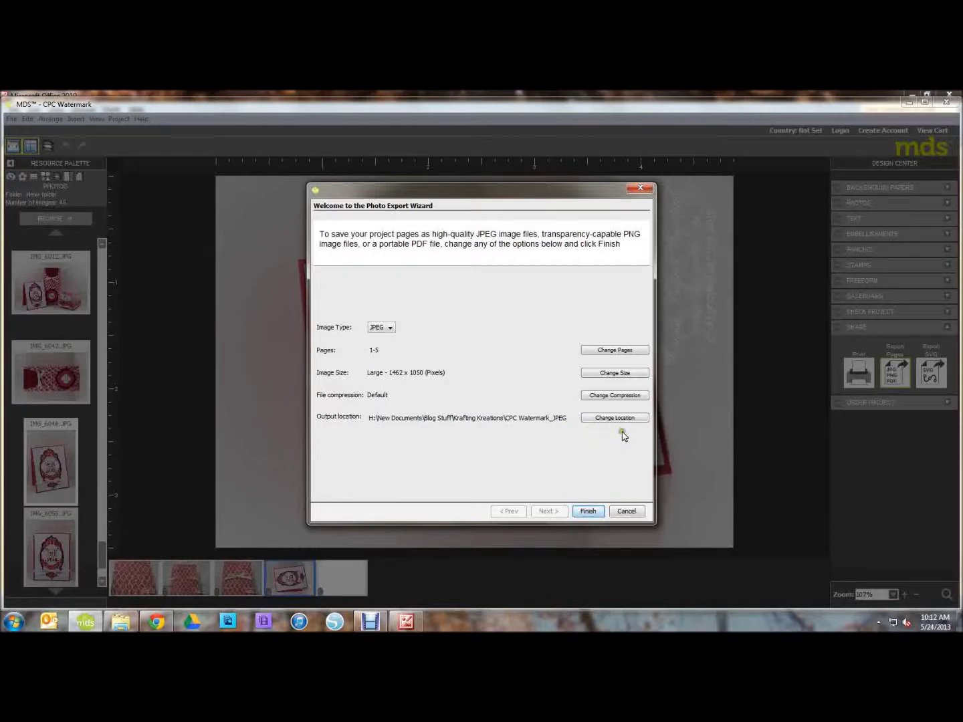
- Set the export's output location to H:\New Documents\CPC\Cupcake Box Set
click(626, 418)
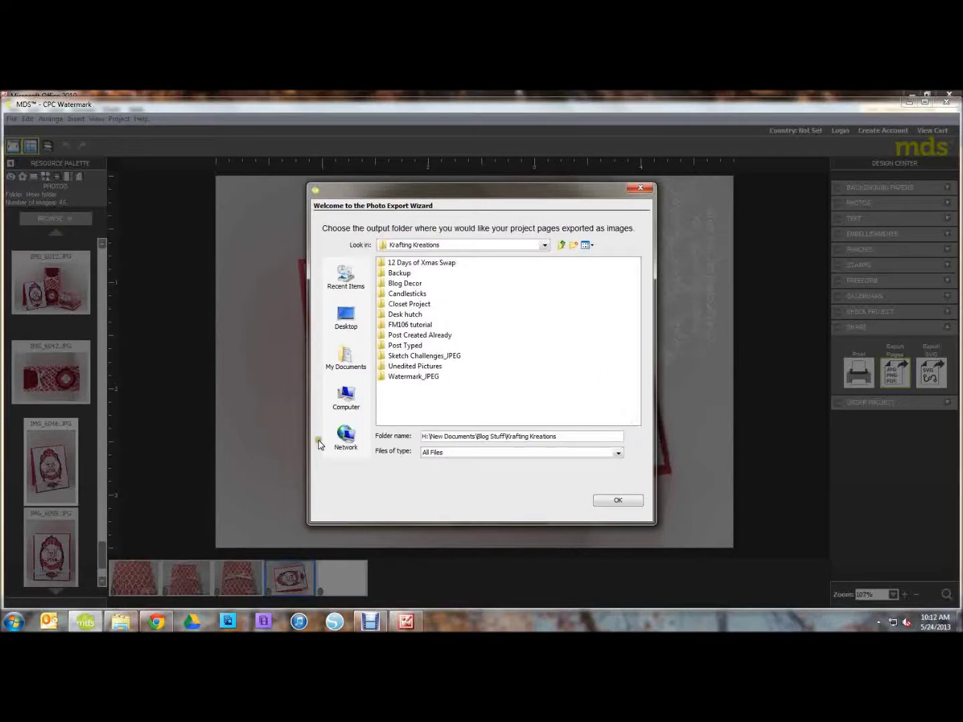
click(348, 399)
click(414, 294)
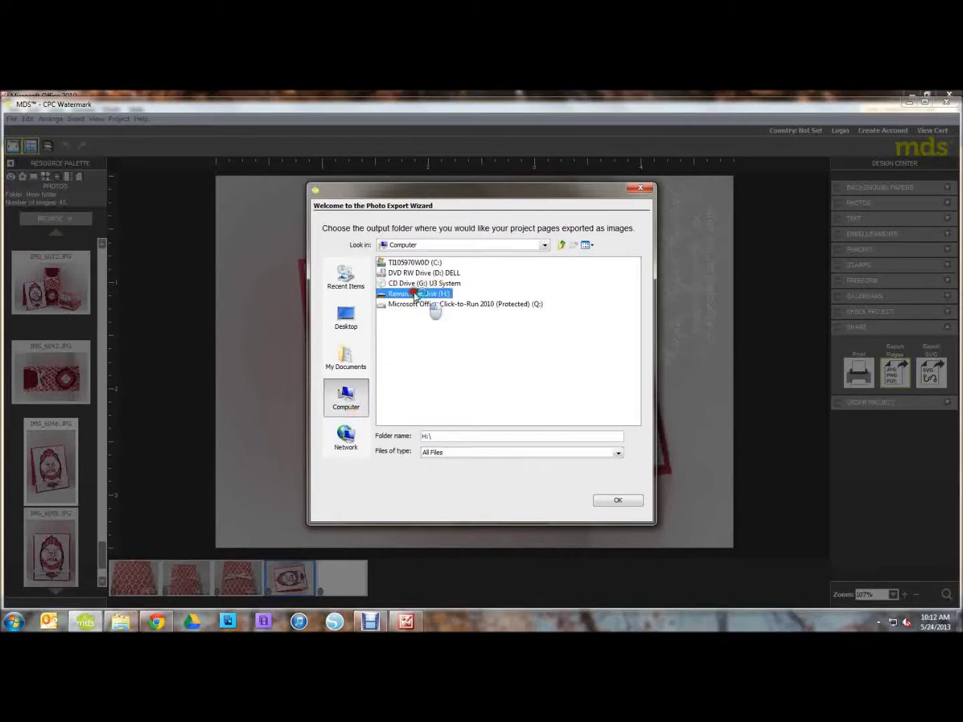
double_click(415, 294)
click(405, 262)
double_click(405, 262)
click(386, 287)
double_click(386, 285)
click(402, 273)
double_click(402, 273)
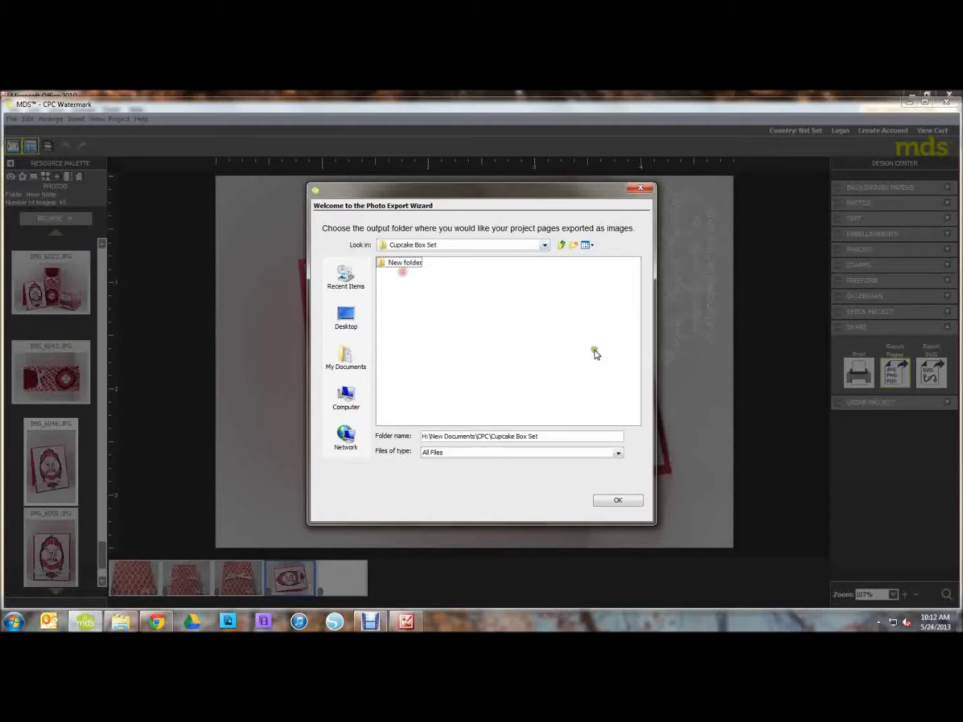
click(620, 500)
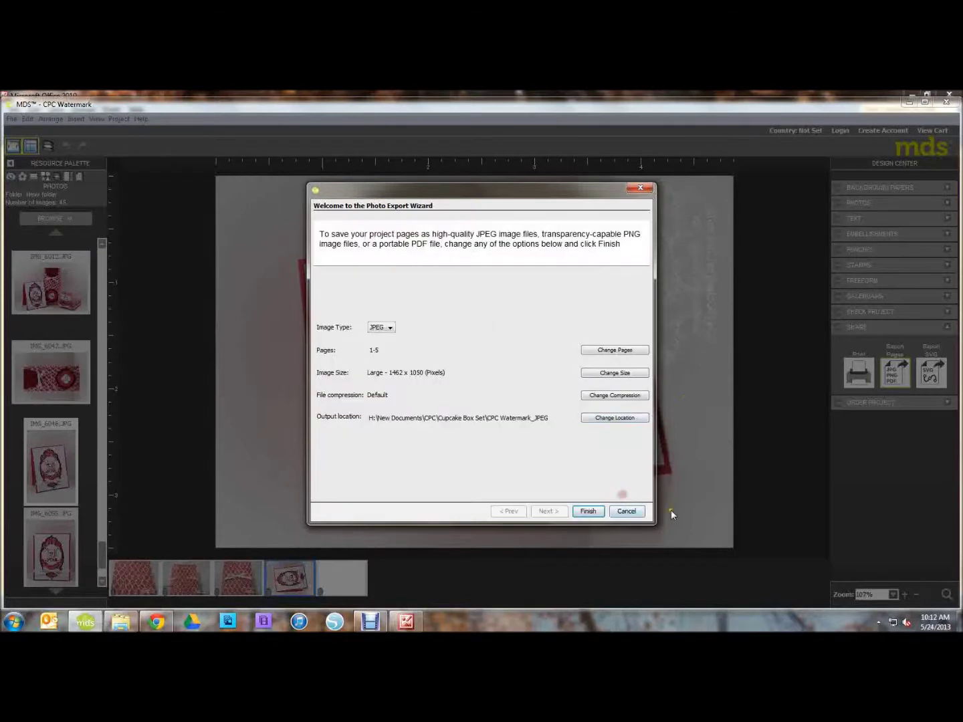
- Set the export image size to Medium - 975 x 700 pixels
click(630, 377)
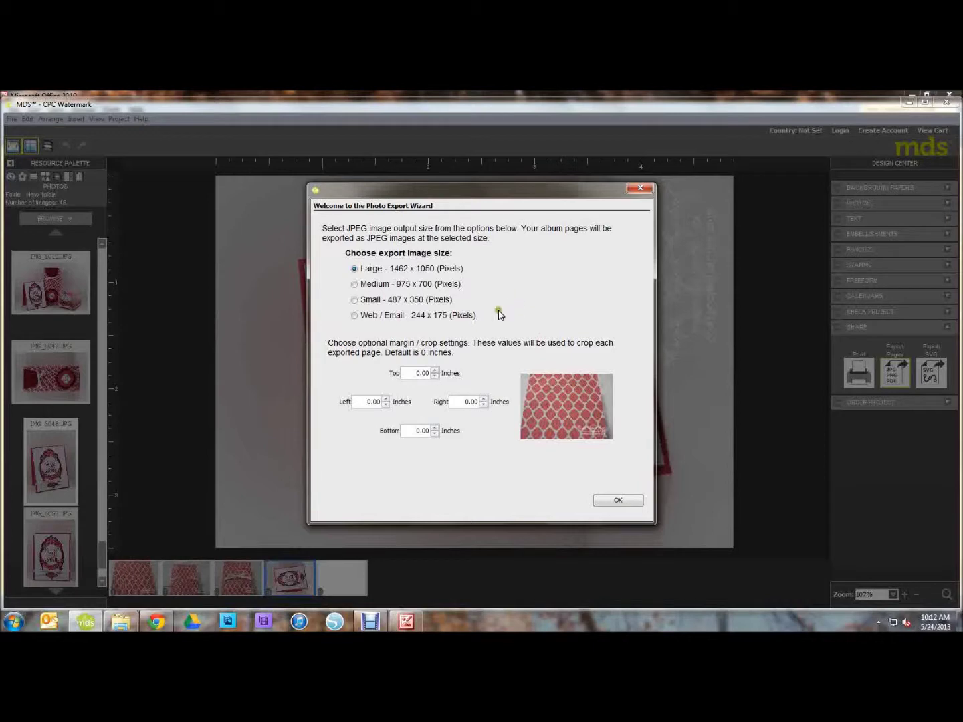
click(354, 285)
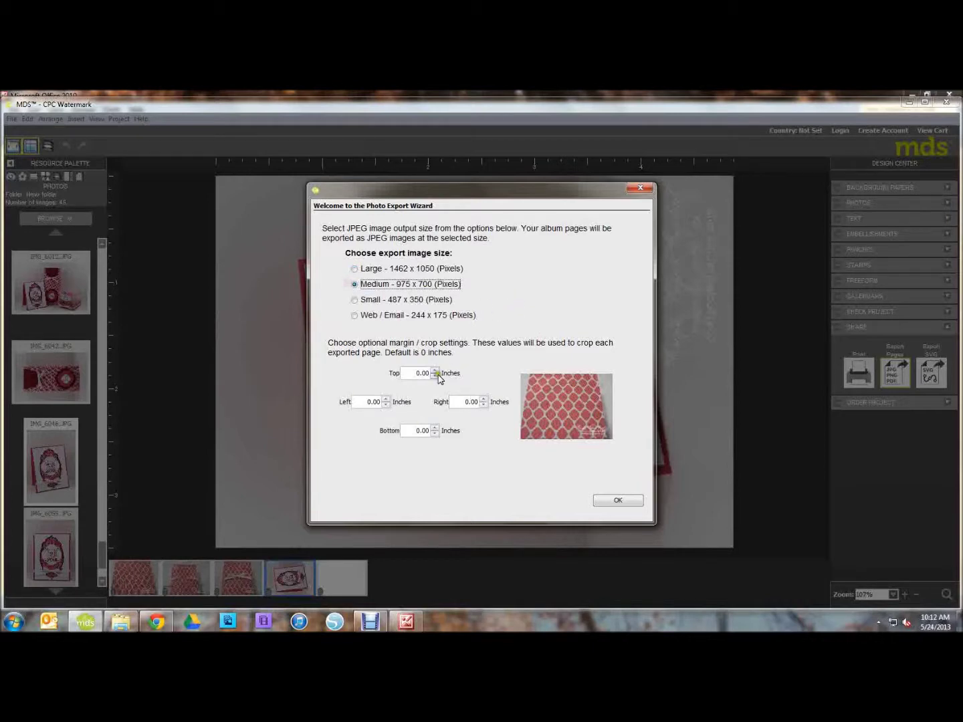
click(616, 503)
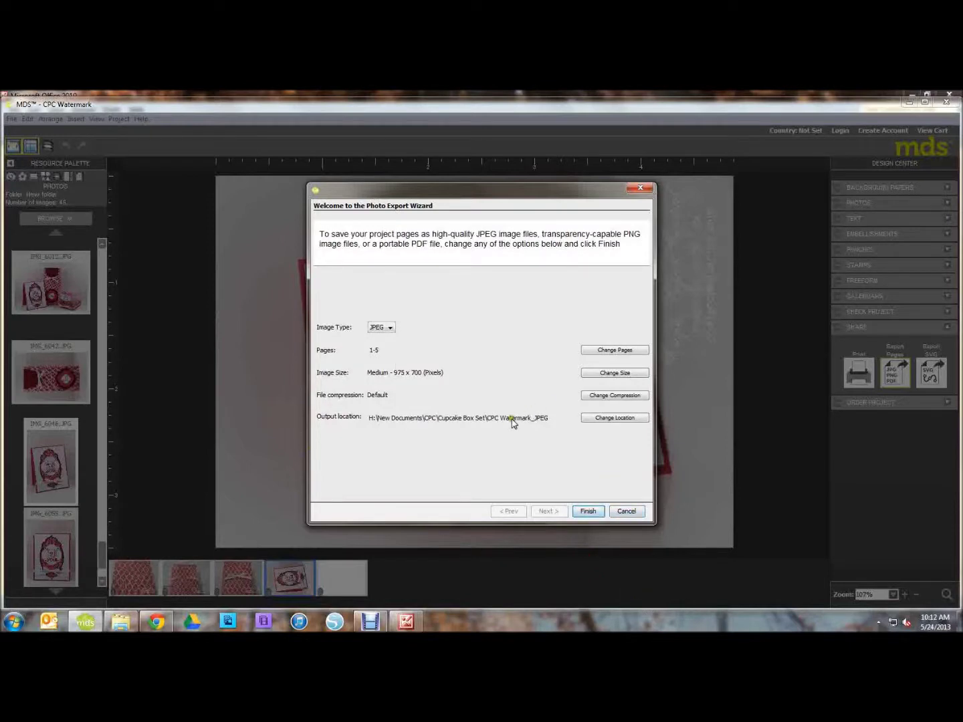
click(593, 436)
- Exclude the blank page 5 from the export and finish exporting the remaining pages as JPEG
click(643, 351)
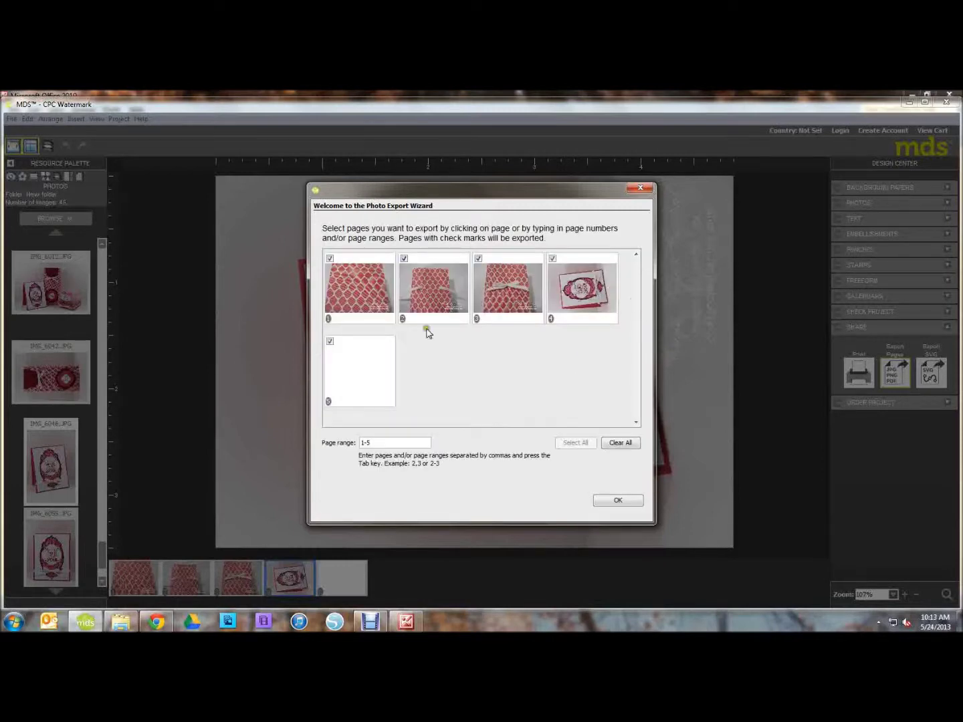
click(330, 342)
click(445, 265)
click(603, 502)
click(587, 510)
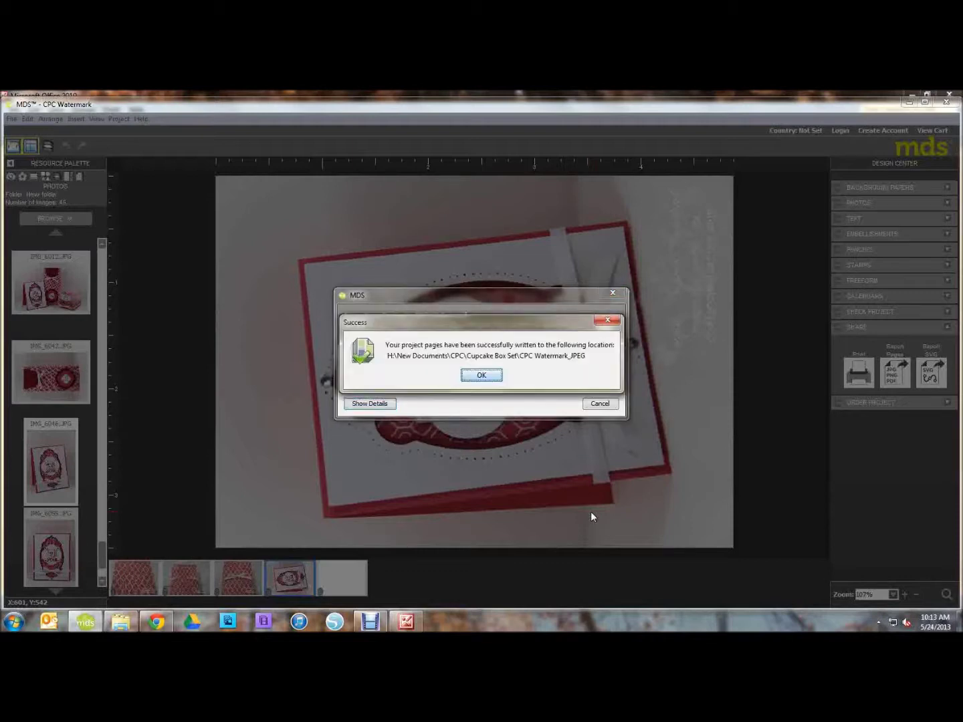
click(479, 376)
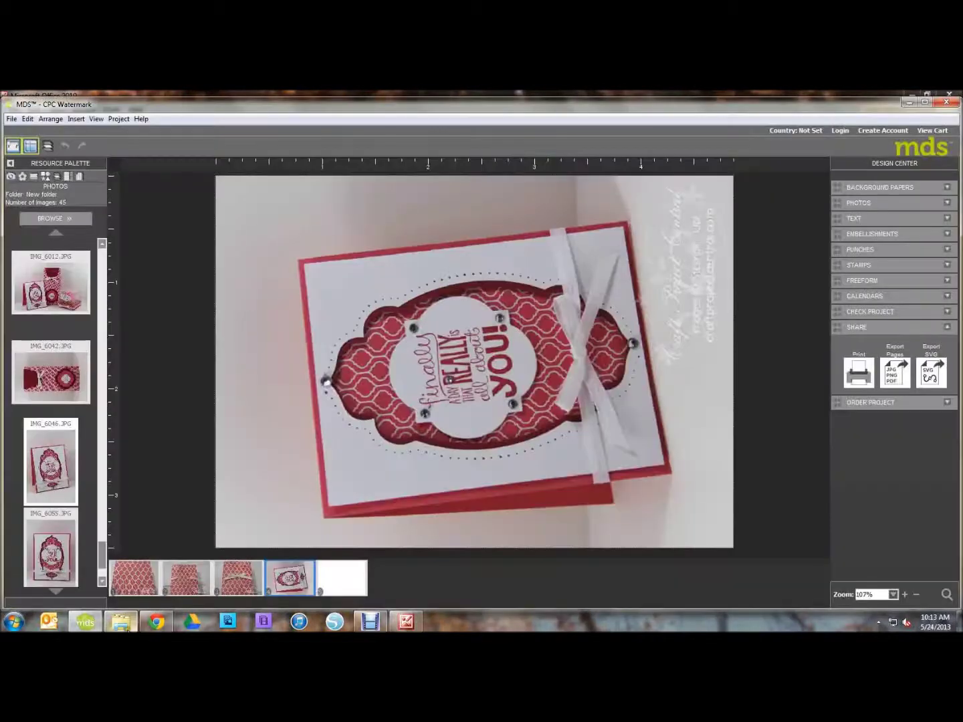
- Switch to Windows Explorer, show Cupcake Box Set's CPC Watermark_JPEG folder as thumbnails and open CPC Watermark-001 to check its watermark
click(122, 622)
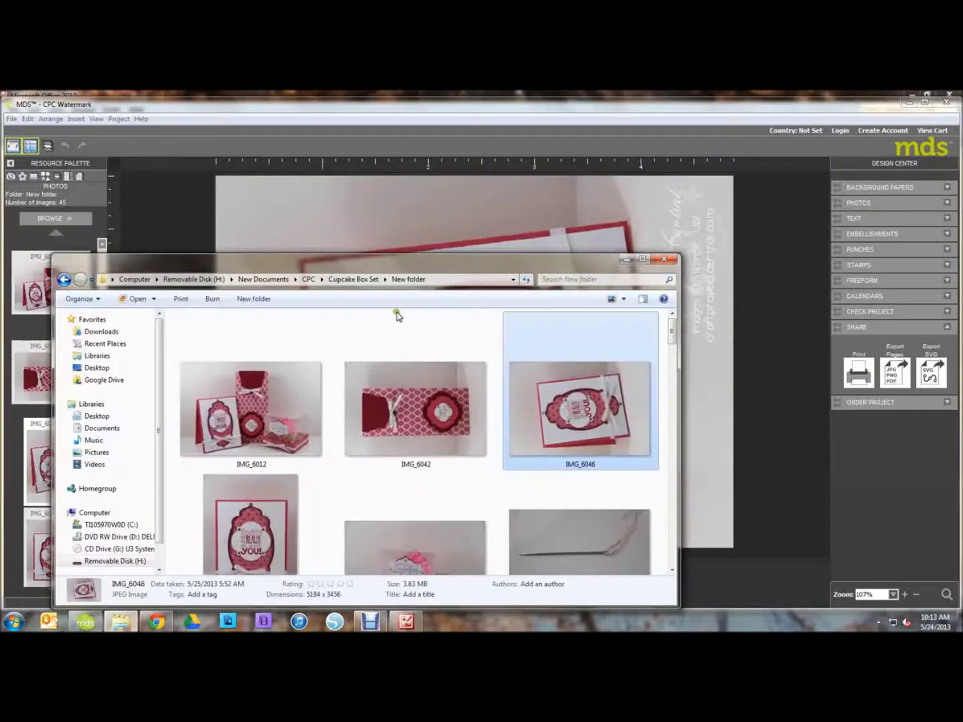
click(365, 280)
click(192, 367)
double_click(192, 366)
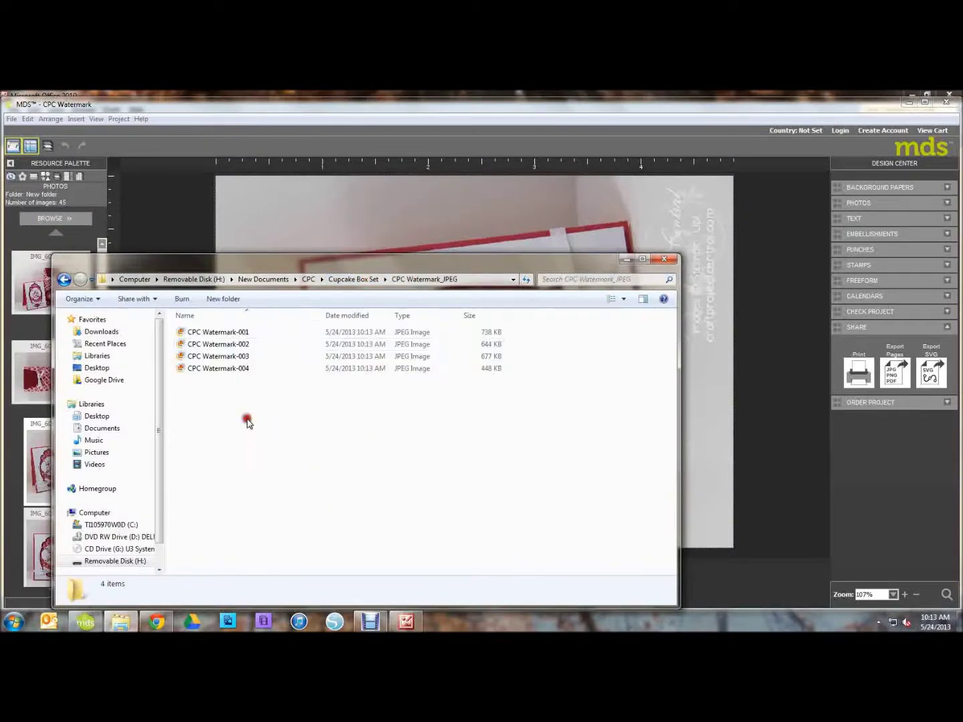
click(623, 299)
click(664, 232)
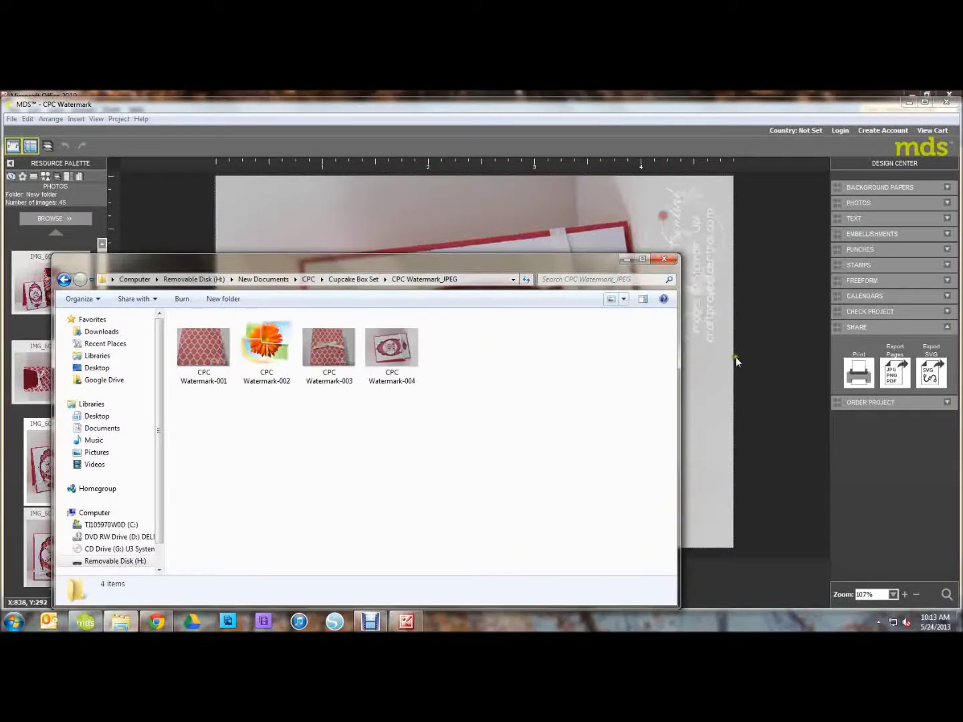
click(195, 352)
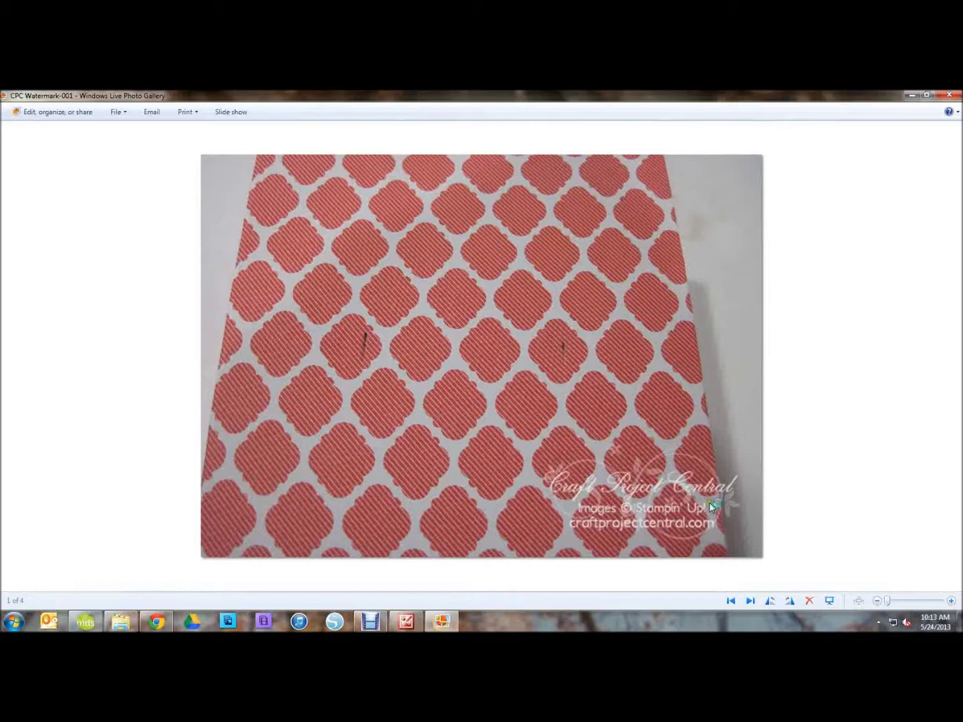
- Close the exported image and its folder, return to the project, and delete the watermark image and its photo box from page 3
click(950, 95)
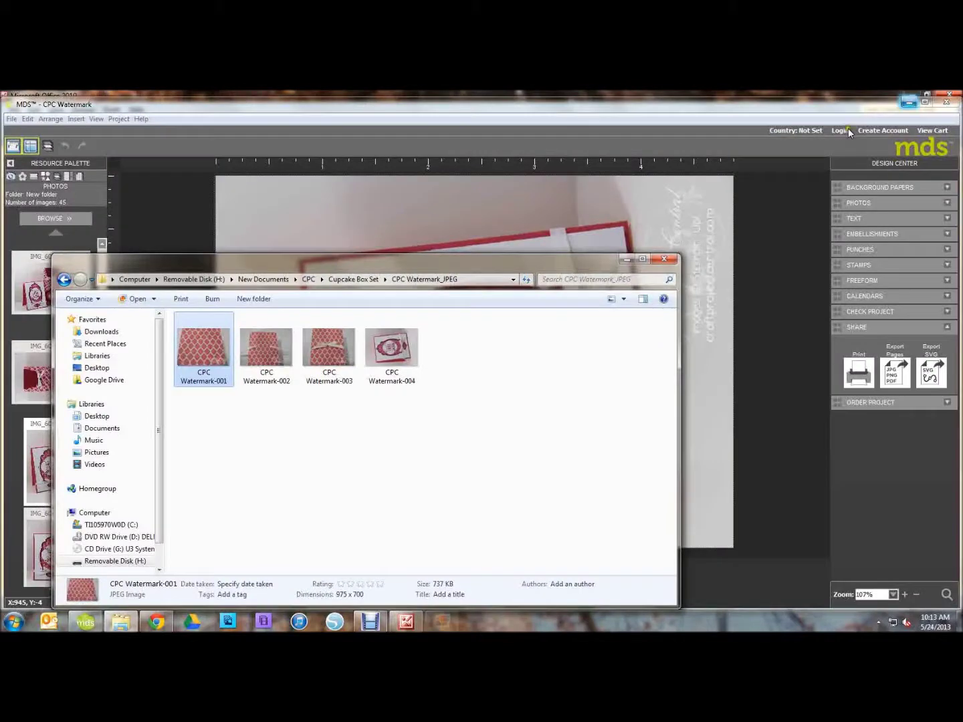
click(672, 261)
click(234, 581)
click(642, 503)
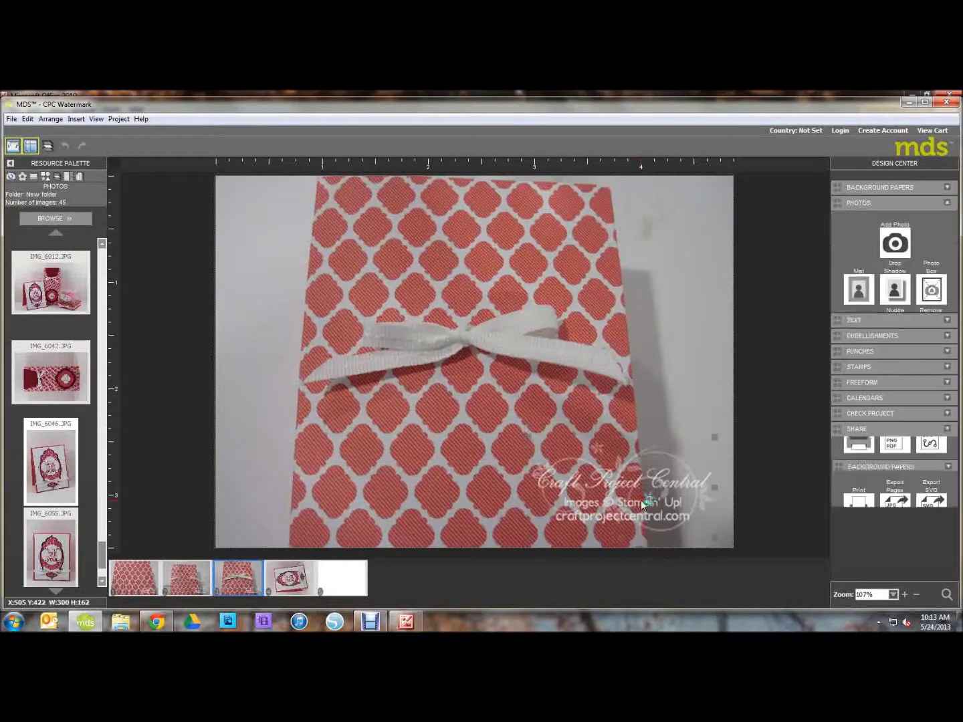
key(Delete)
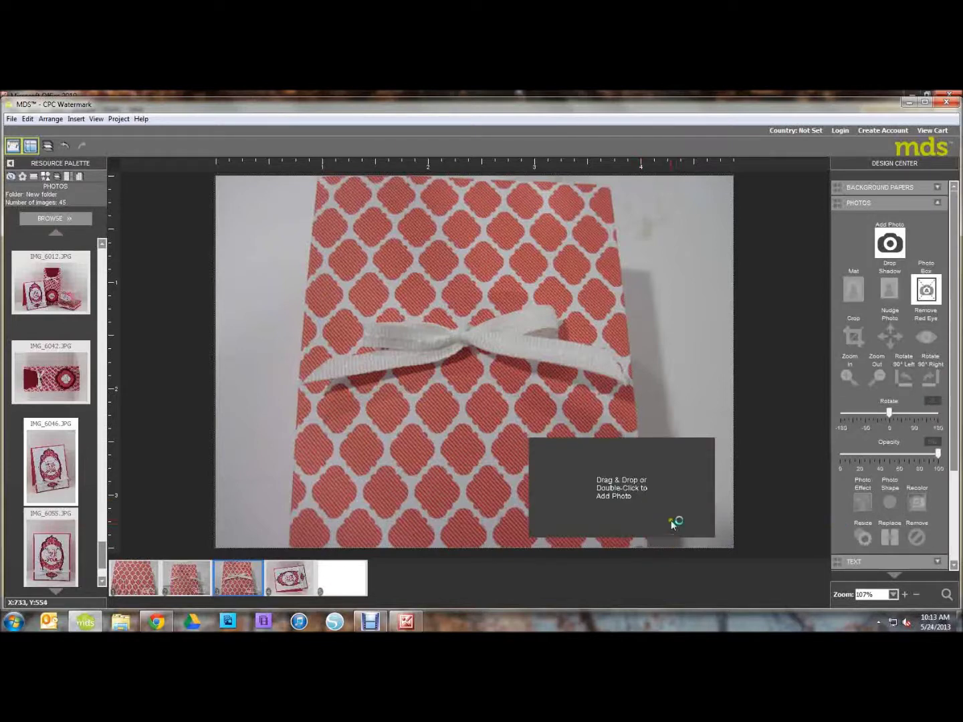
key(Delete)
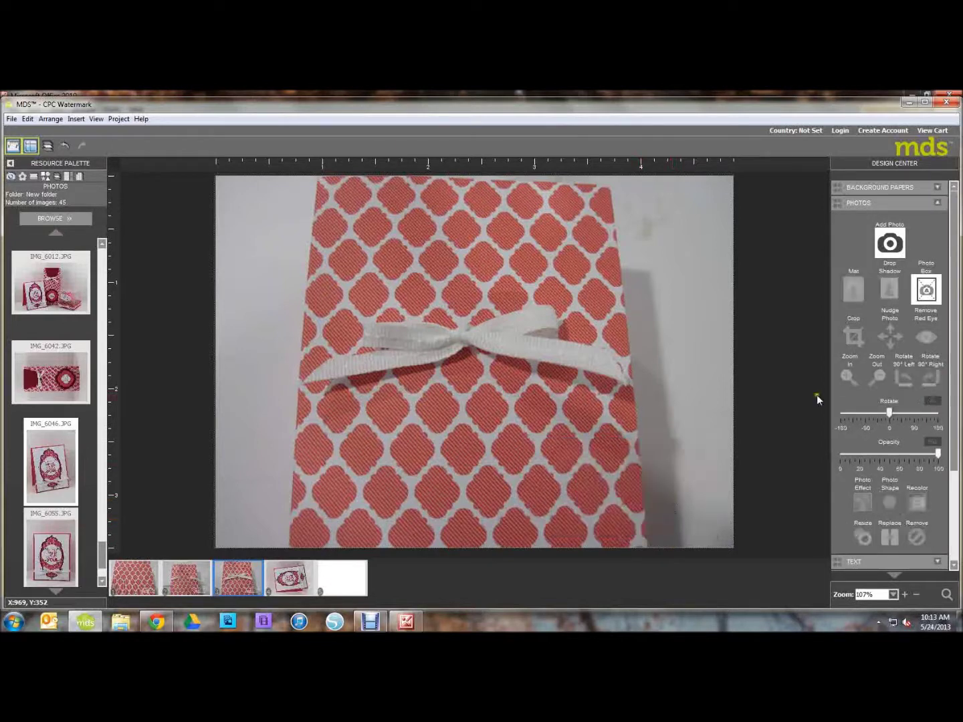
- Add a text box to page 3 and enter the watermark owner's full name
scroll(955, 243, down, 3)
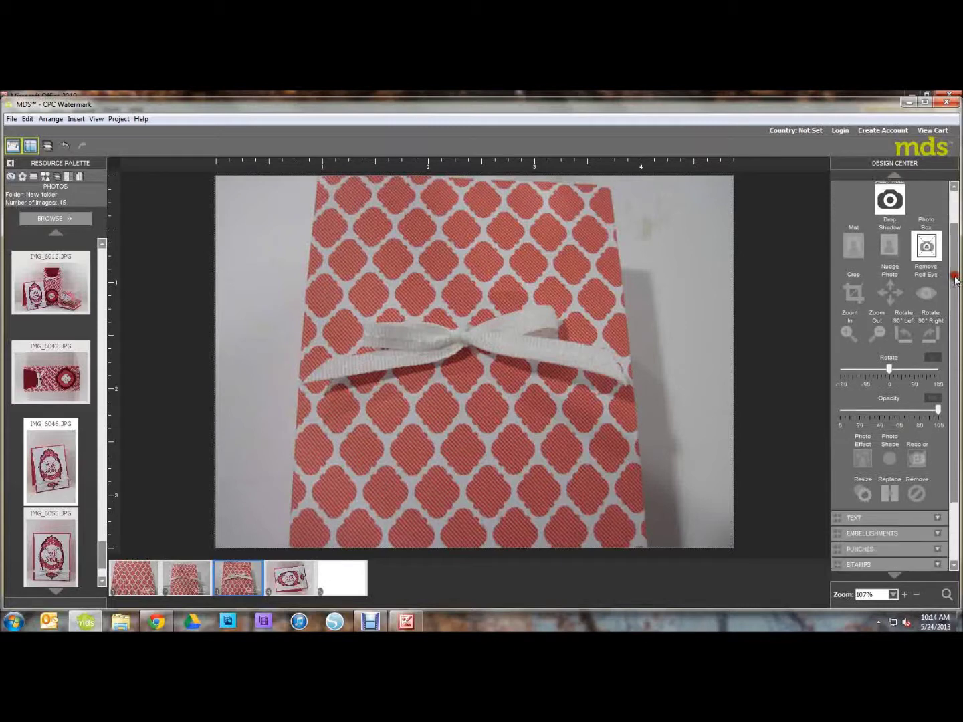
click(864, 438)
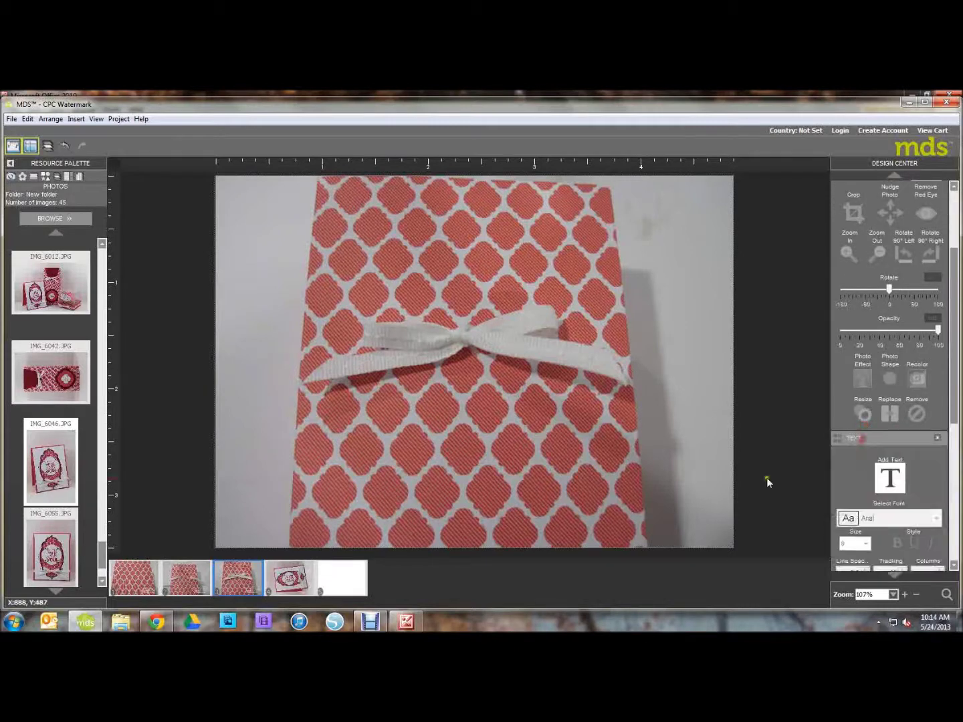
click(890, 231)
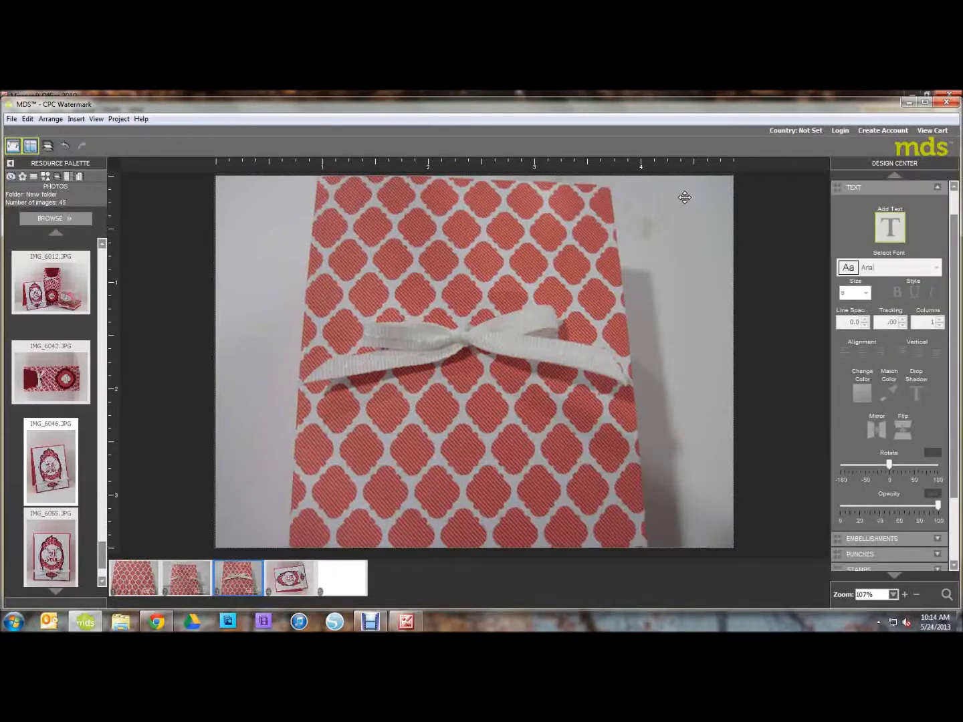
text(Amanda Corbe)
key(BackSpace)
key(BackSpace)
text(rbet)
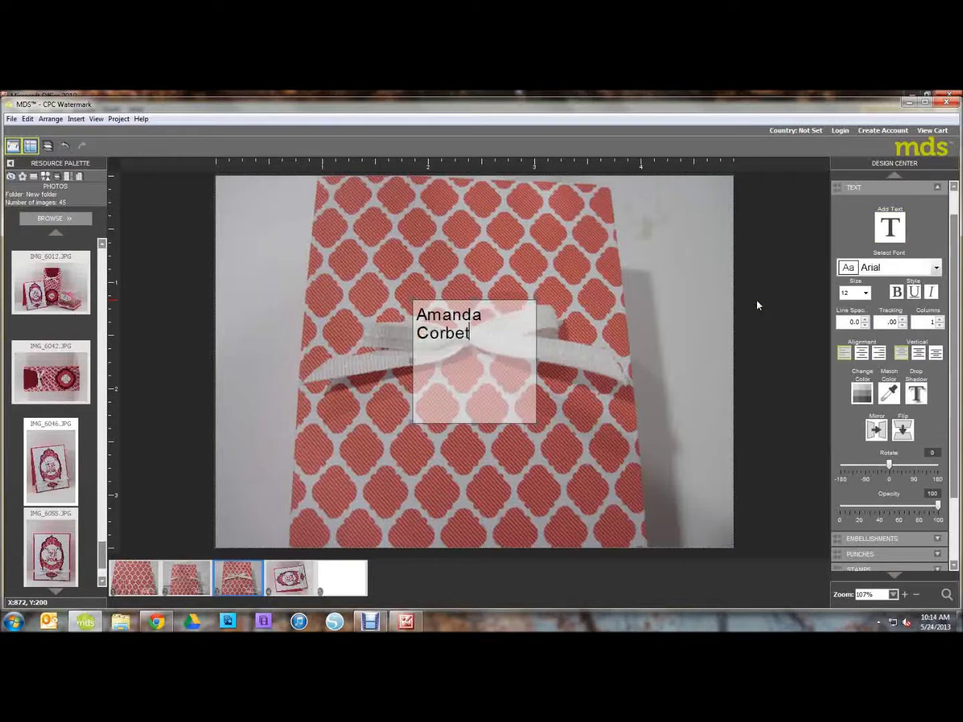
drag(537, 361, 581, 370)
drag(497, 425, 492, 364)
key(Return)
text(www.kraftingkrea)
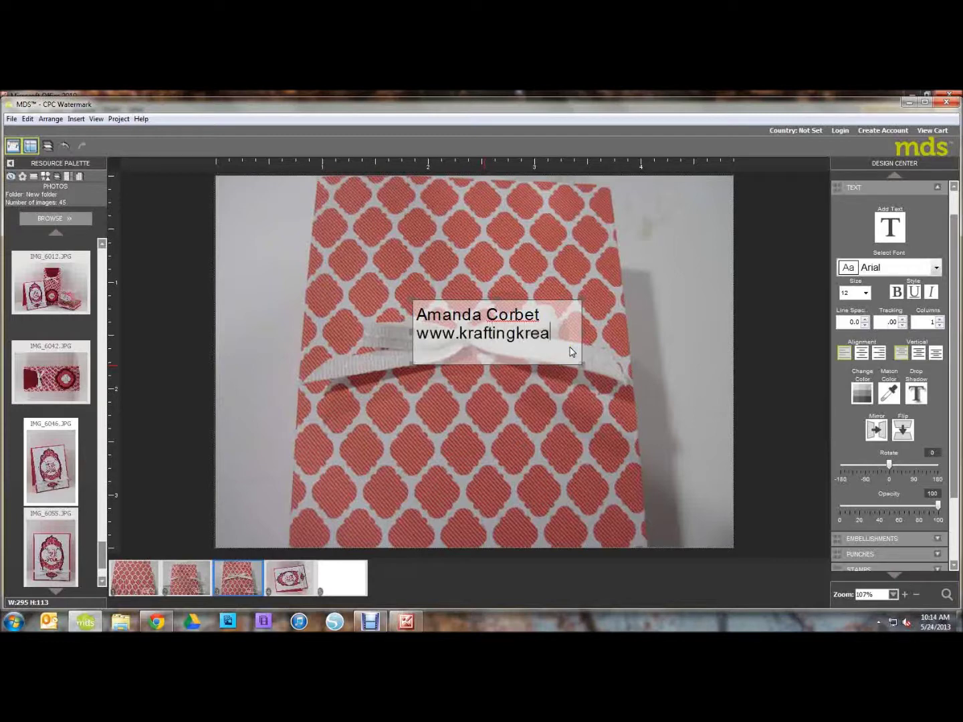
text(tions)
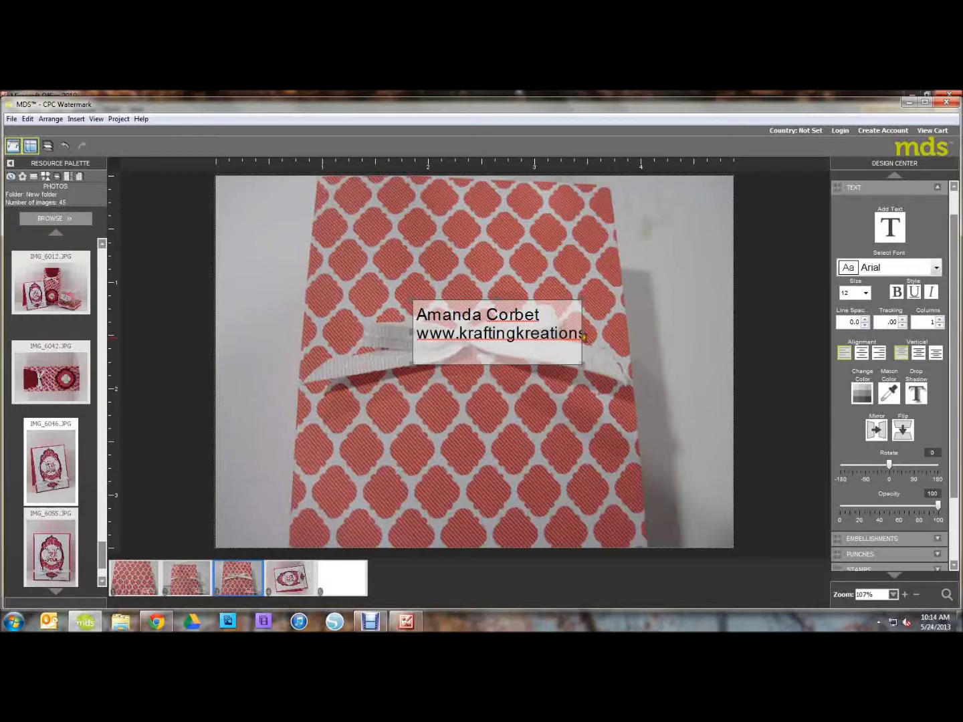
drag(582, 334, 648, 334)
- Centre both lines of the text watermark vertically and horizontally in the box and make them bold
click(918, 352)
drag(630, 334, 374, 310)
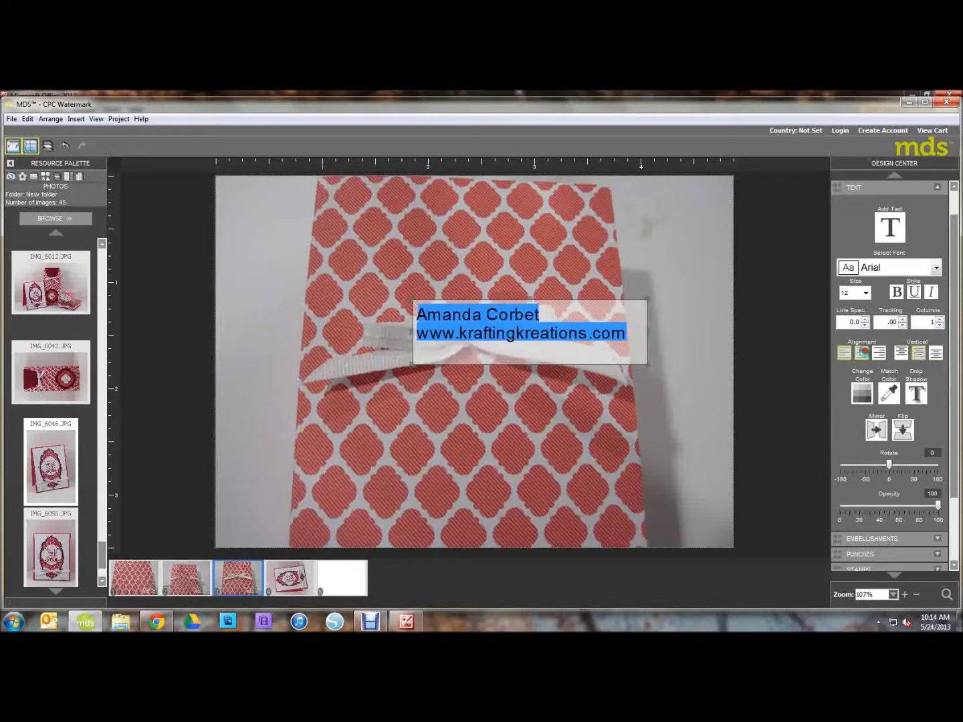
click(862, 353)
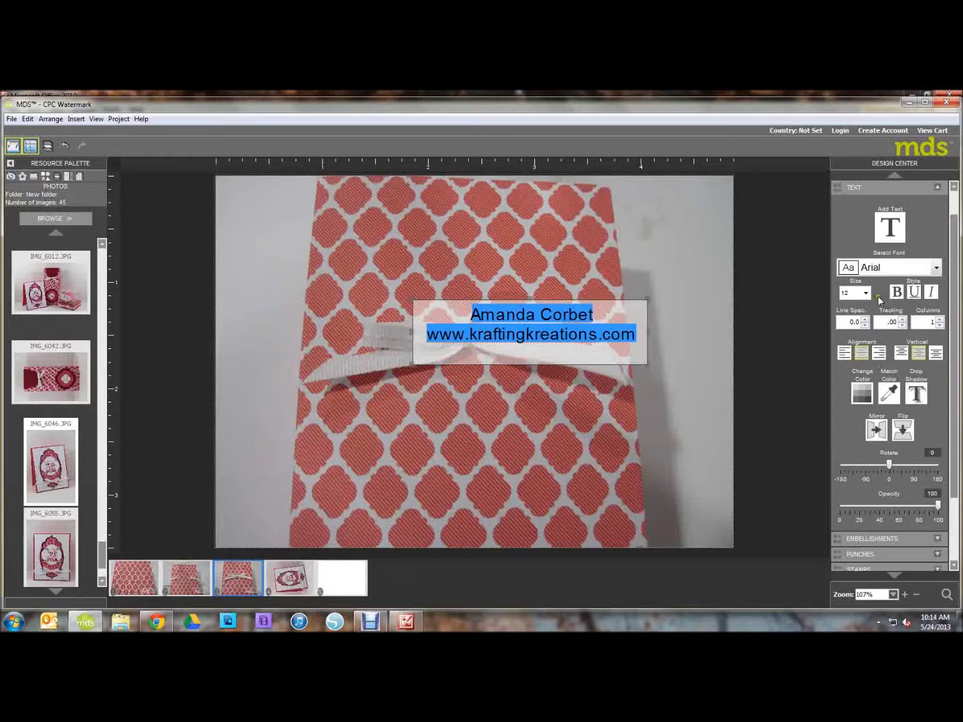
click(897, 293)
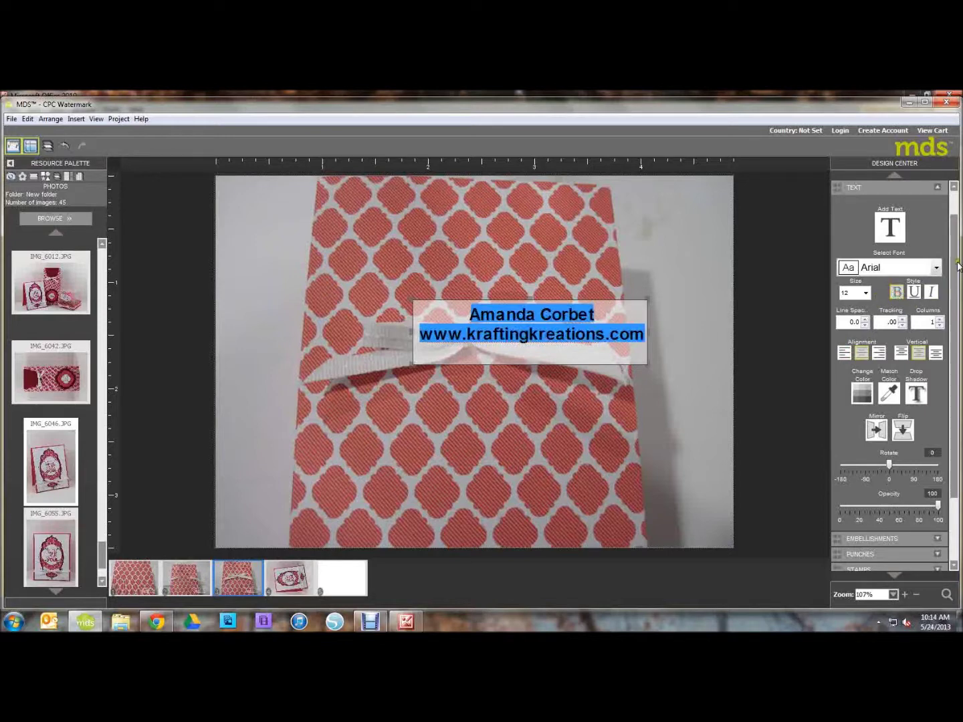
- Set the font of both watermark text lines to Bickham Script Pro
click(936, 268)
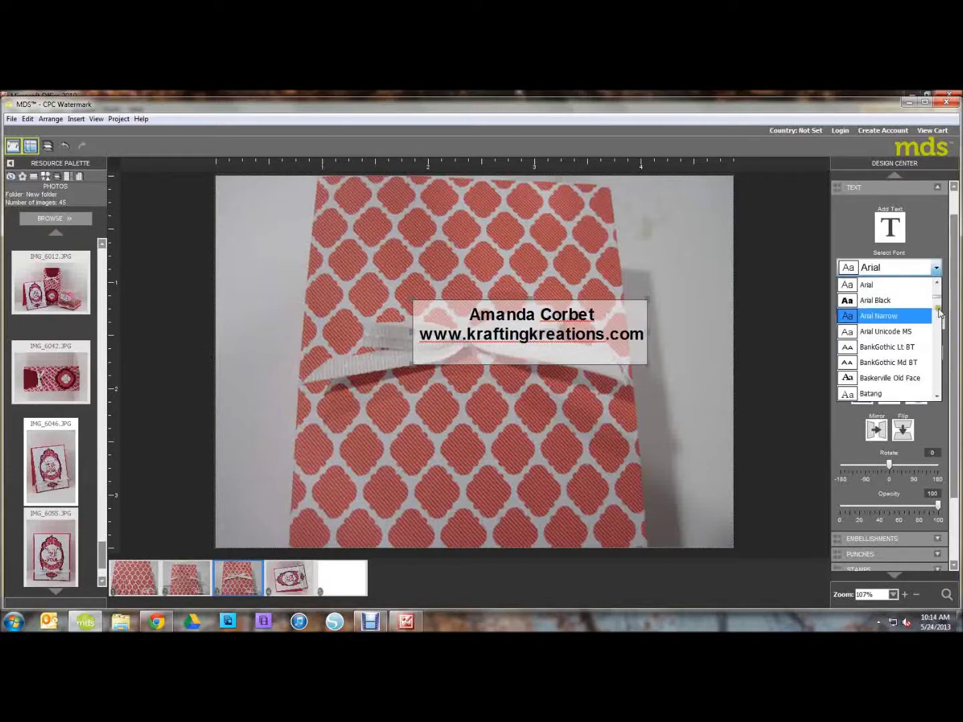
click(937, 395)
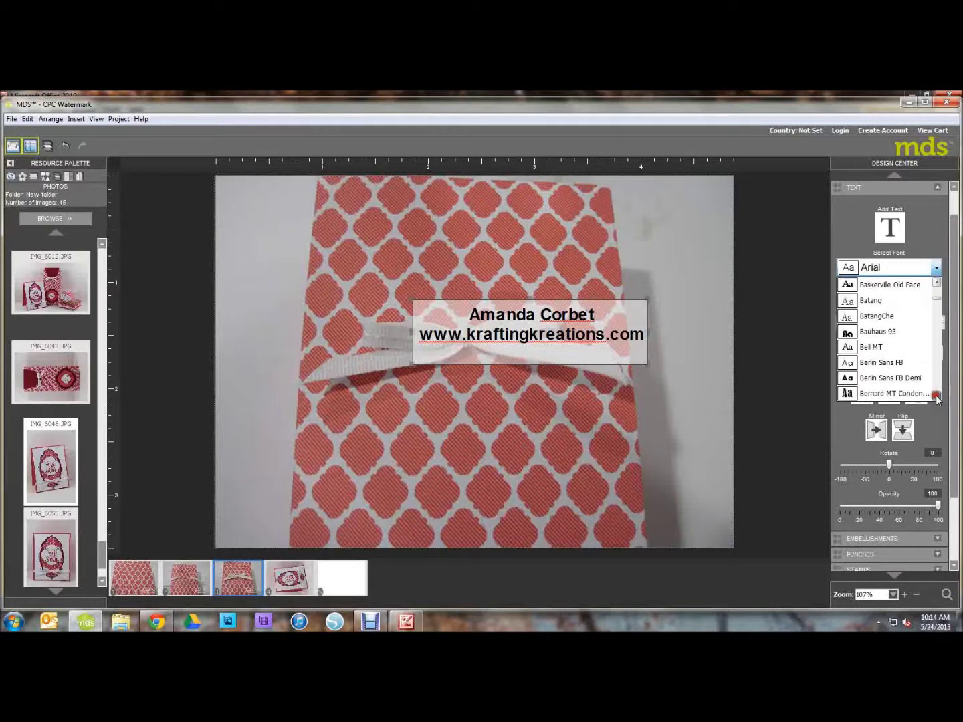
click(935, 396)
click(936, 396)
click(936, 396)
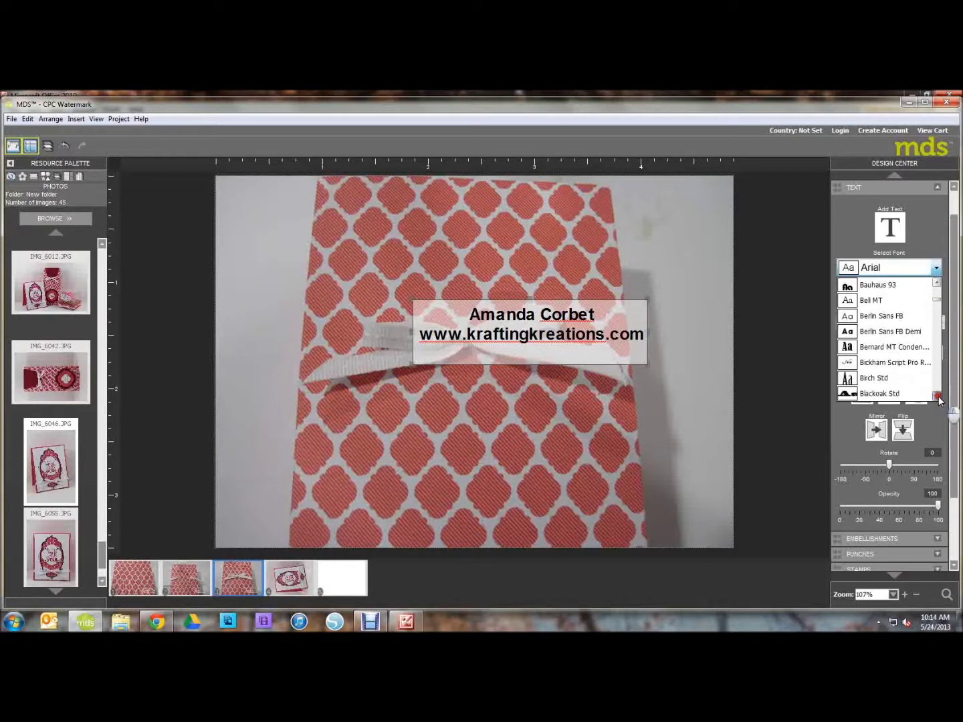
click(879, 362)
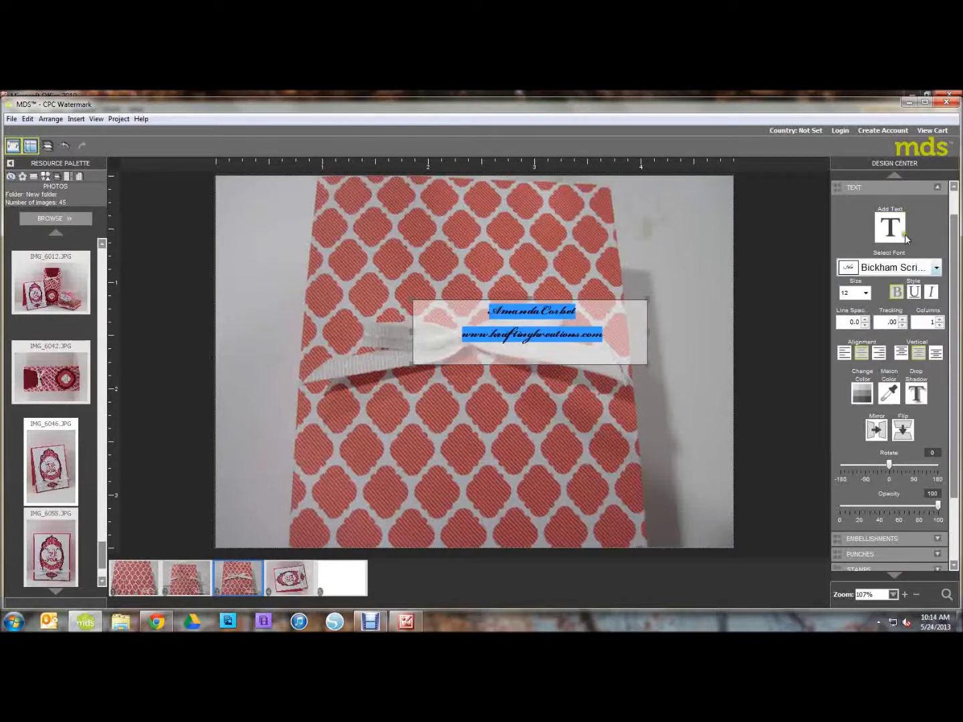
- Change the watermark text's color to white from the Stampin' Up! color palette
click(863, 394)
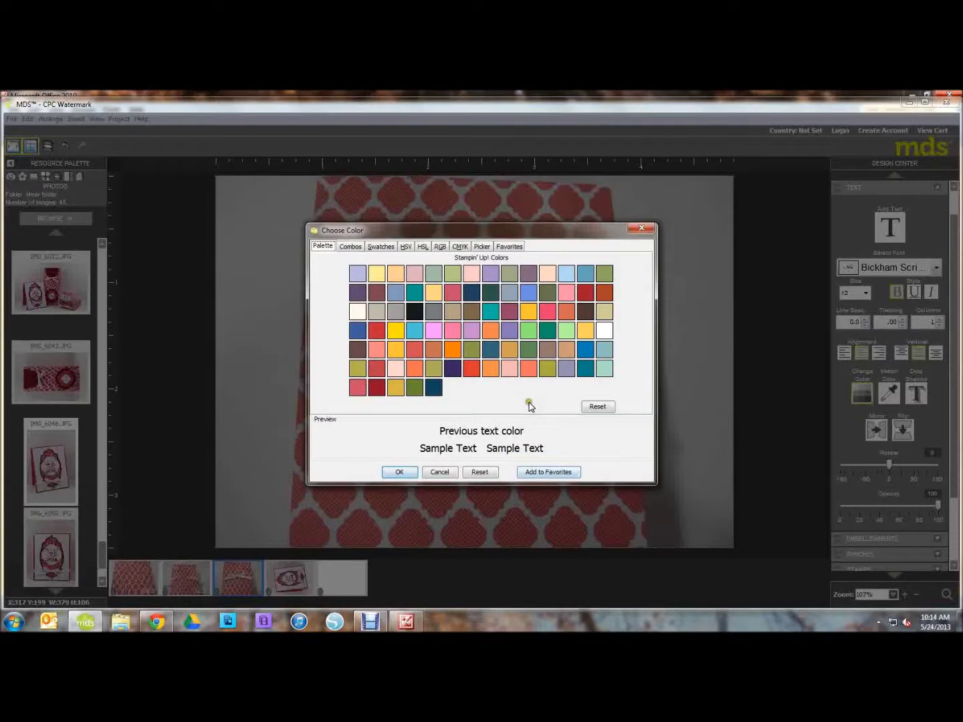
click(604, 331)
click(405, 473)
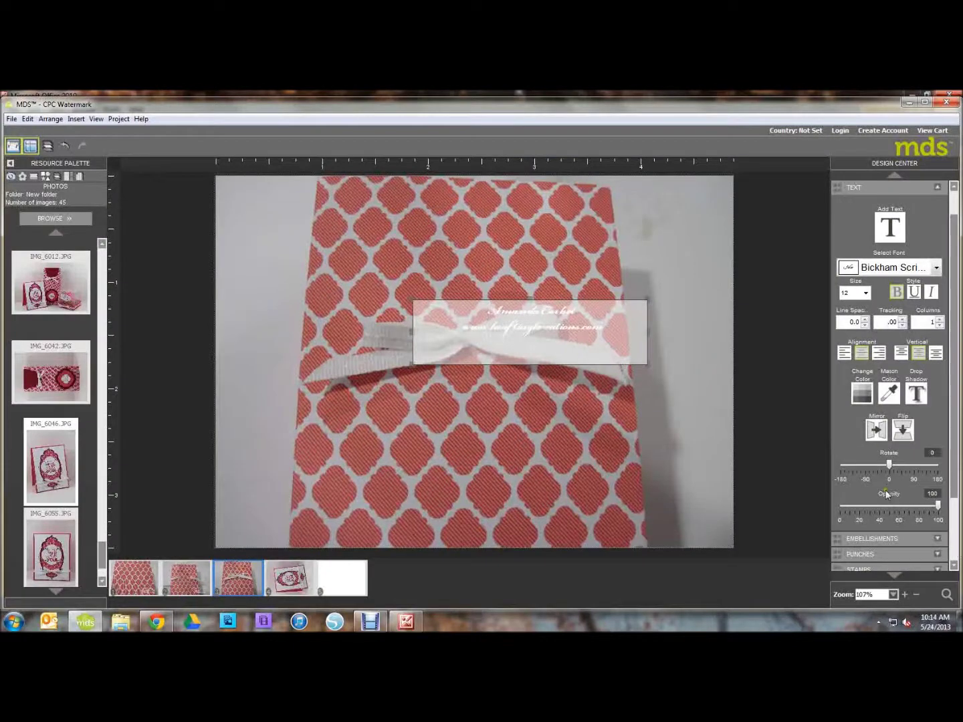
- Lower the text watermark's opacity to 81
drag(936, 509, 900, 516)
click(701, 490)
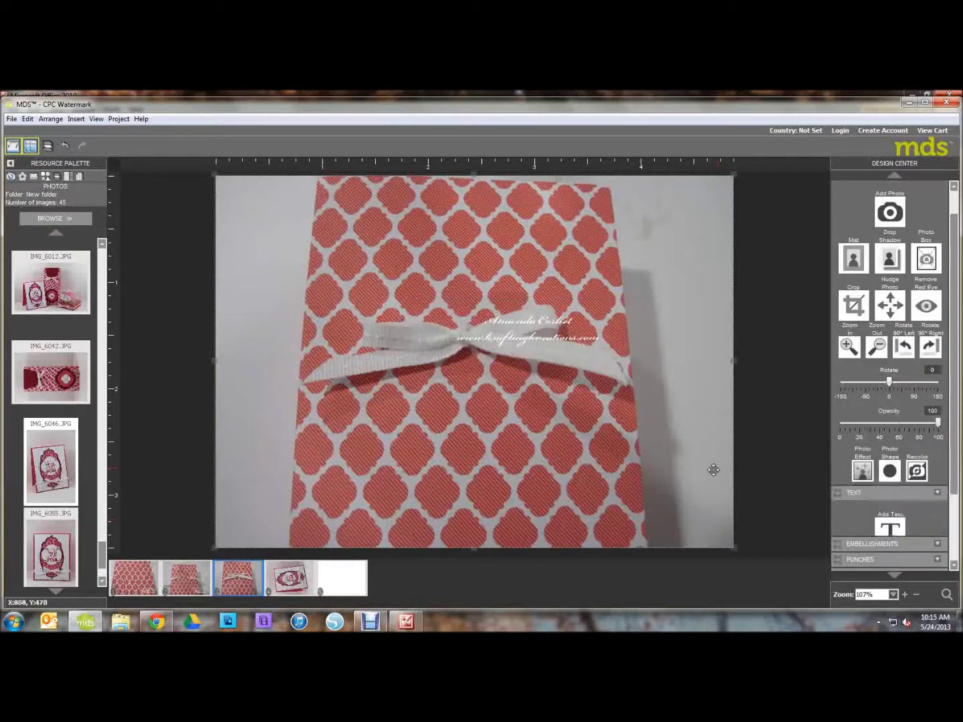
click(529, 340)
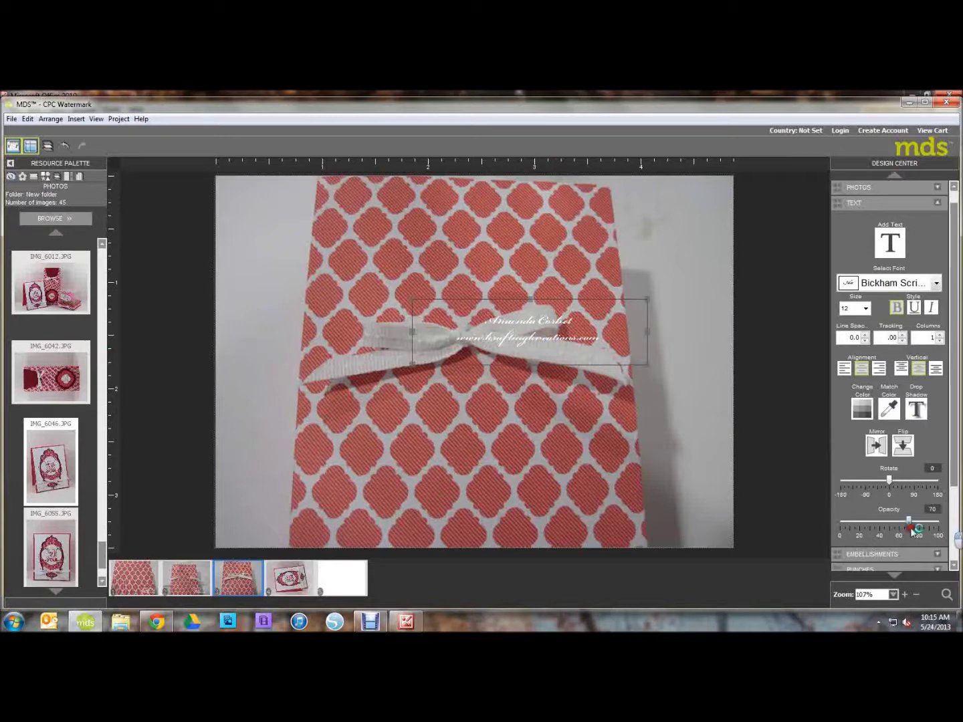
drag(901, 533, 922, 529)
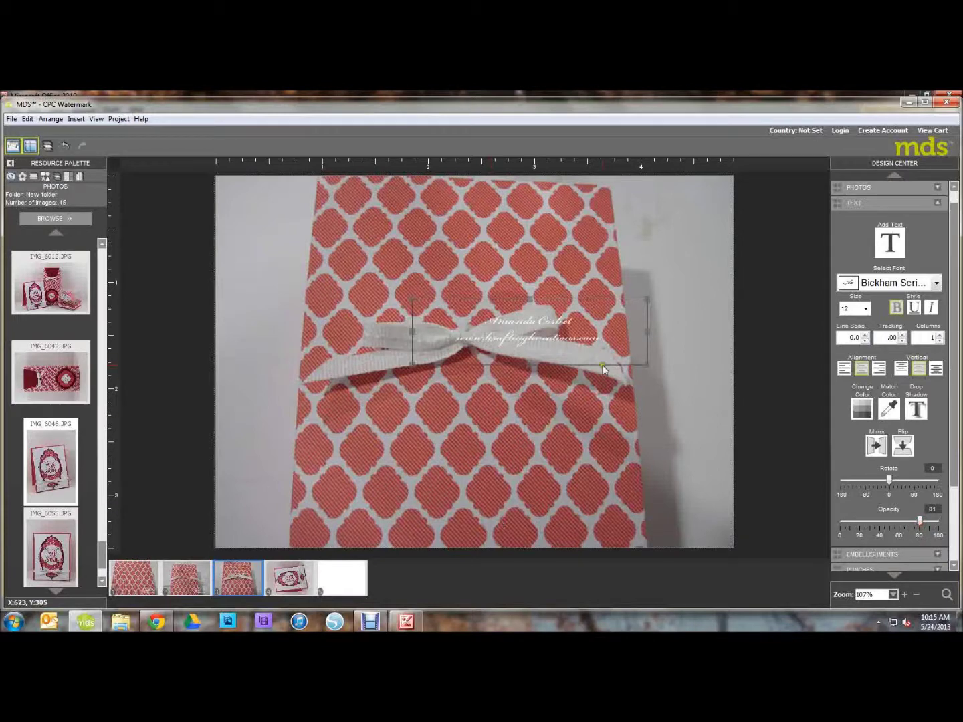
- Undo the accidental shift of the photo and move the text watermark to the photo's lower-right corner
drag(610, 385, 618, 414)
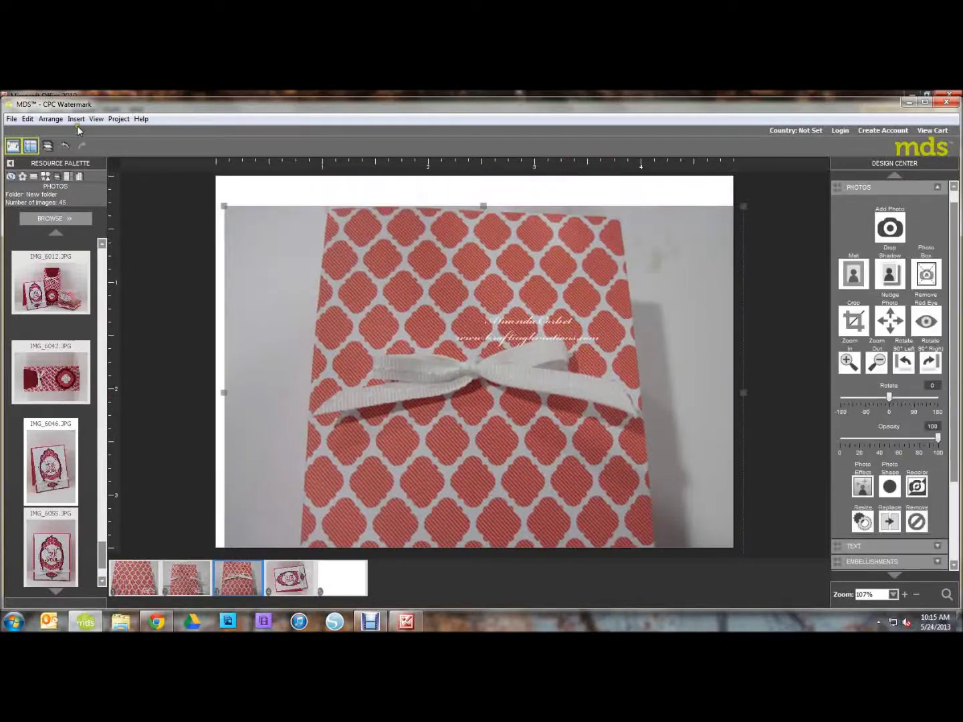
click(67, 145)
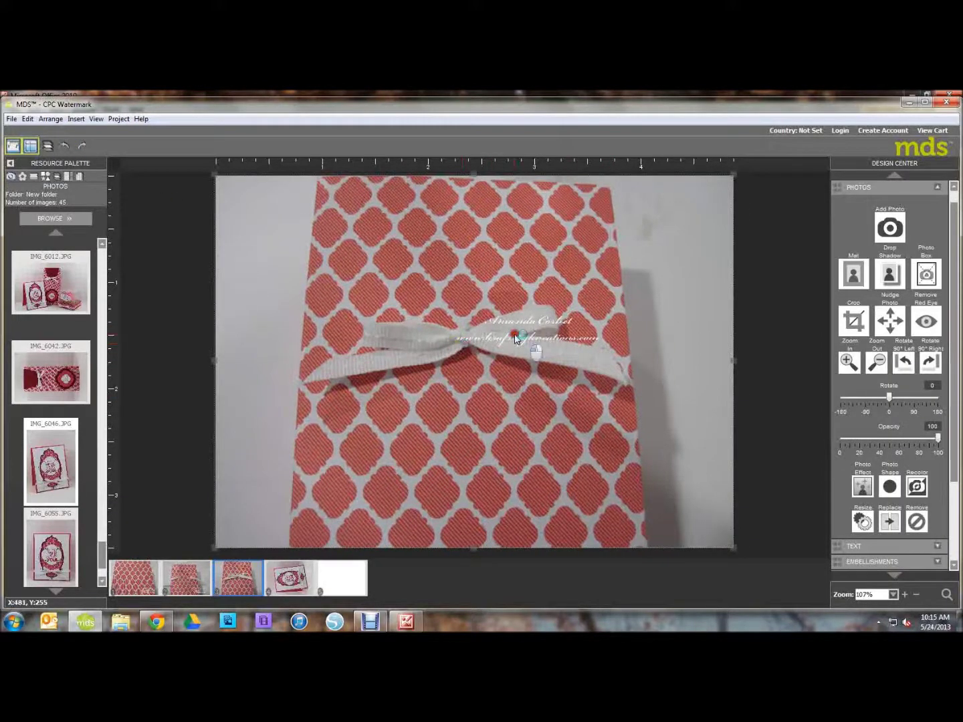
click(516, 340)
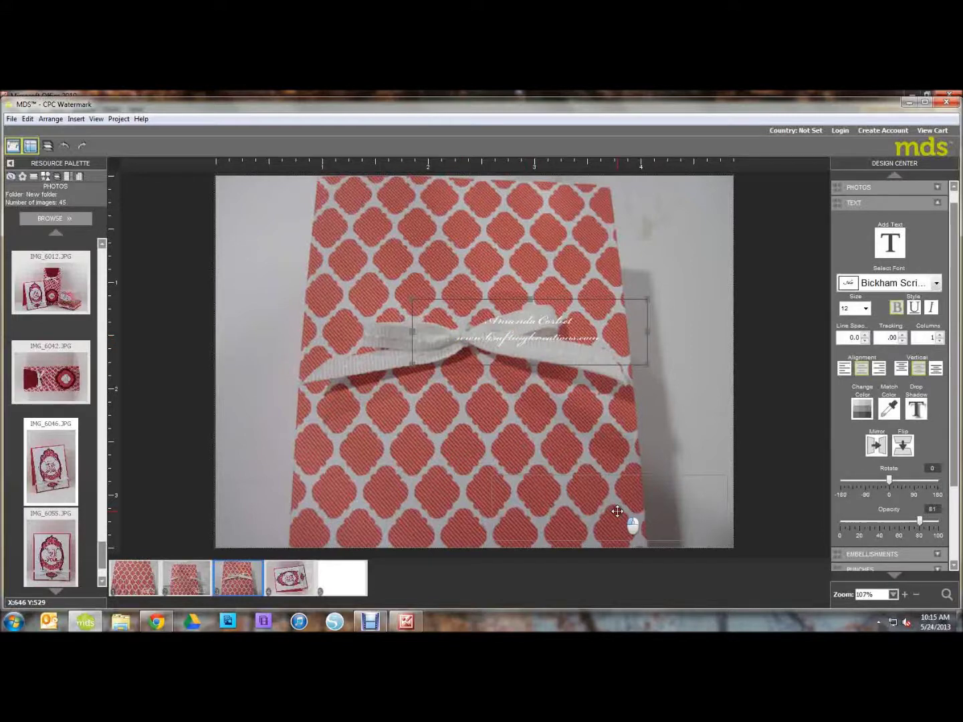
drag(641, 515, 641, 515)
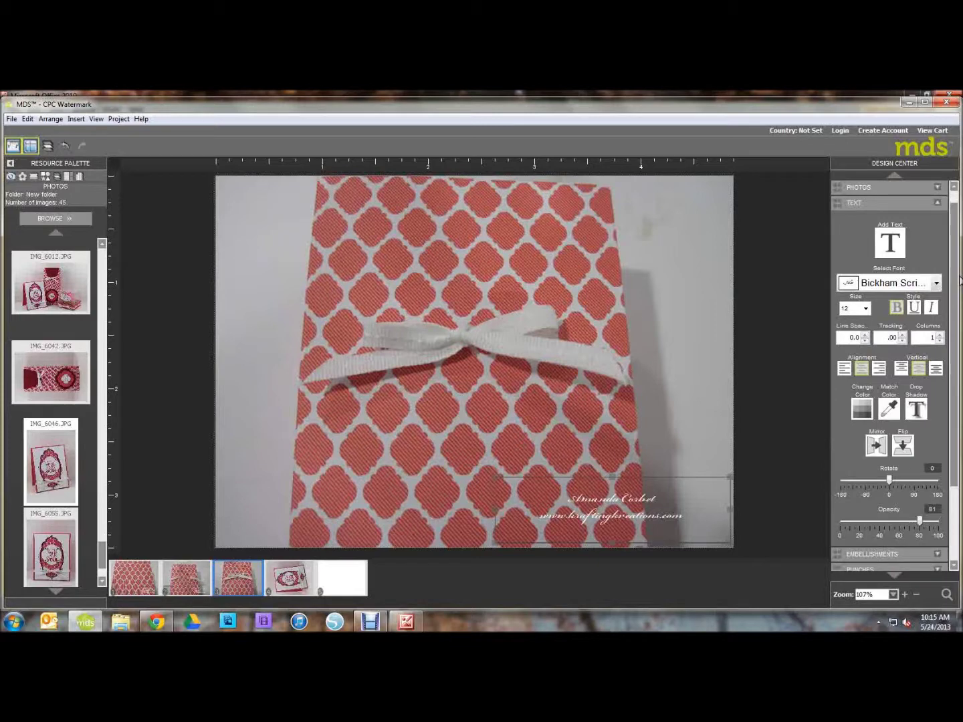
- Set the text watermark's opacity to 69 and give it a black drop shadow at 35% opacity
drag(920, 523, 908, 523)
click(917, 409)
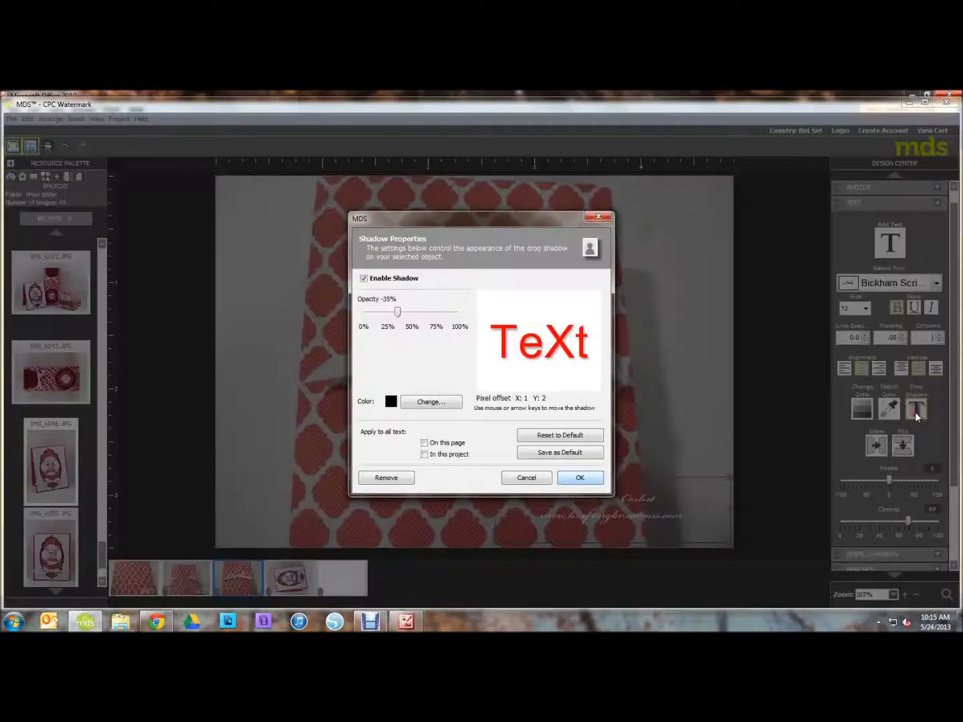
click(578, 478)
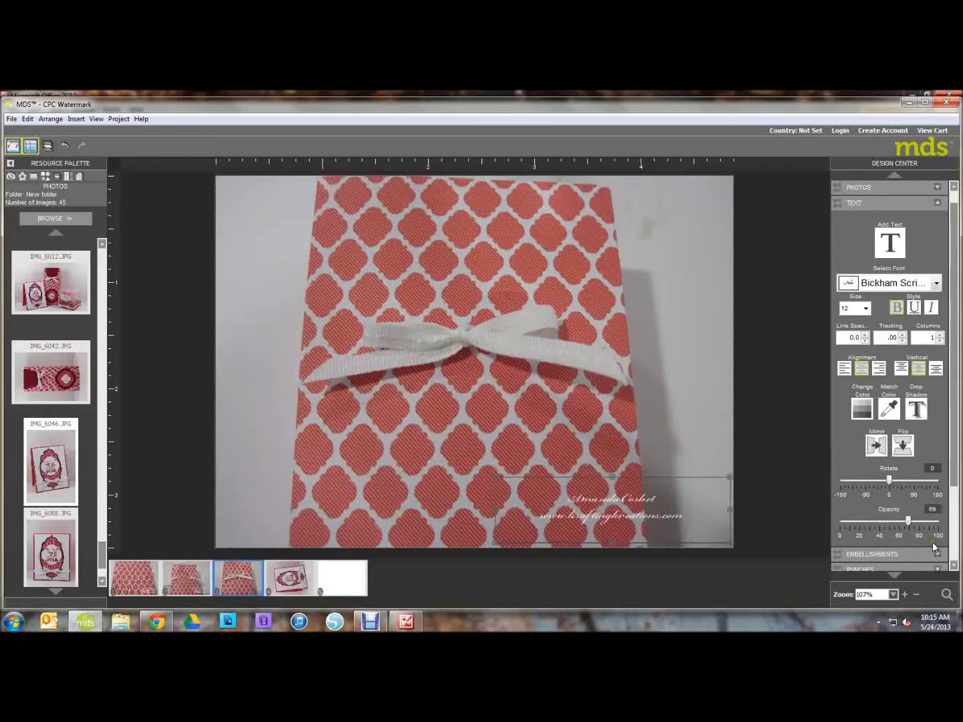
click(815, 498)
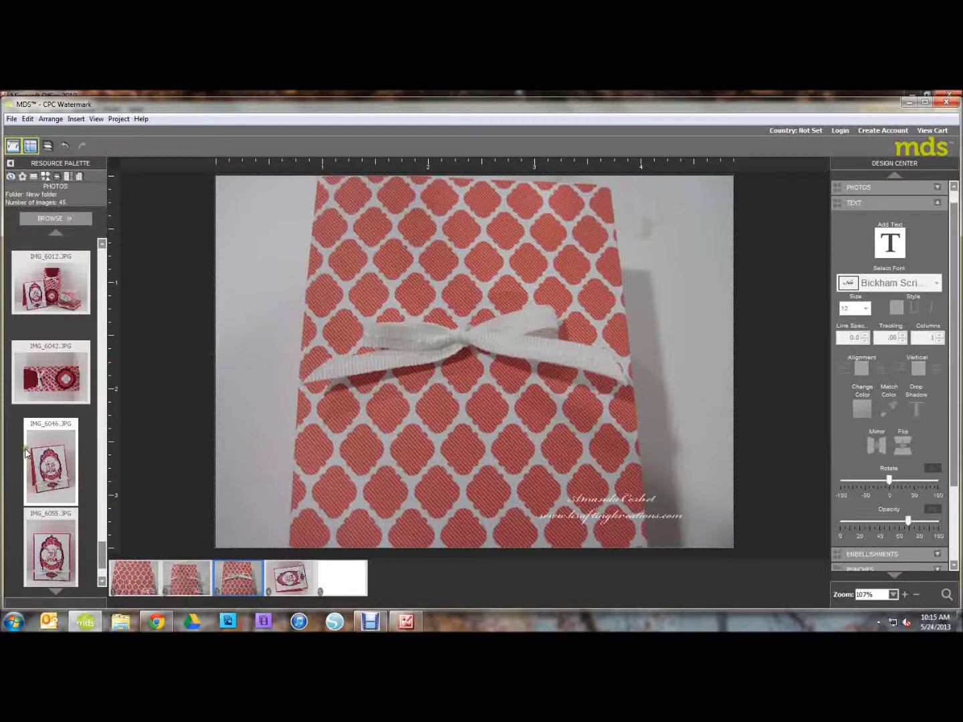
click(75, 118)
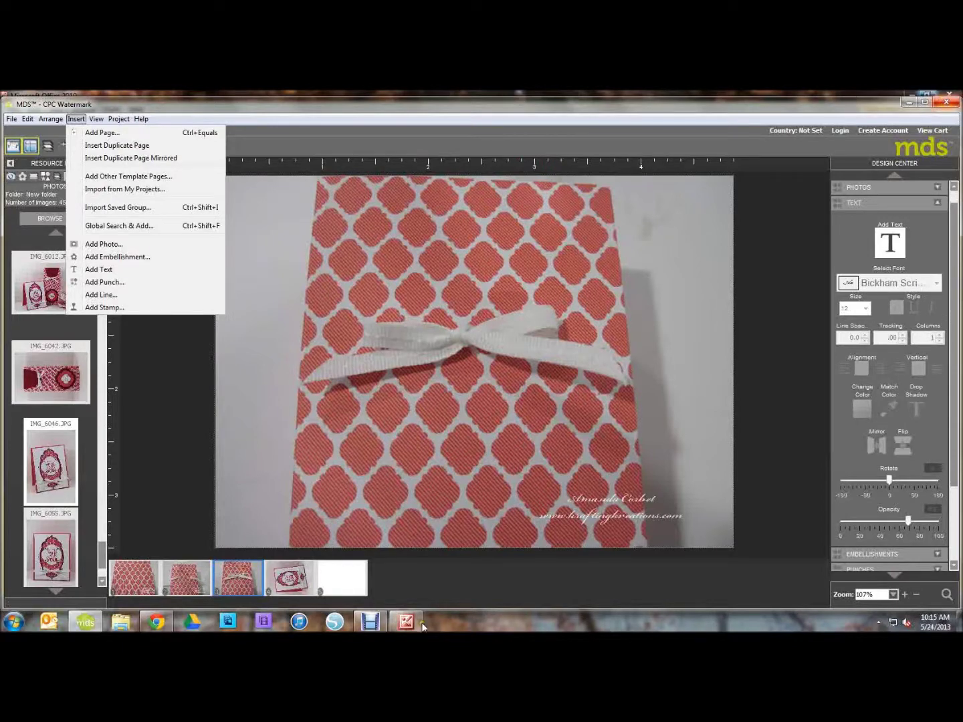
click(371, 622)
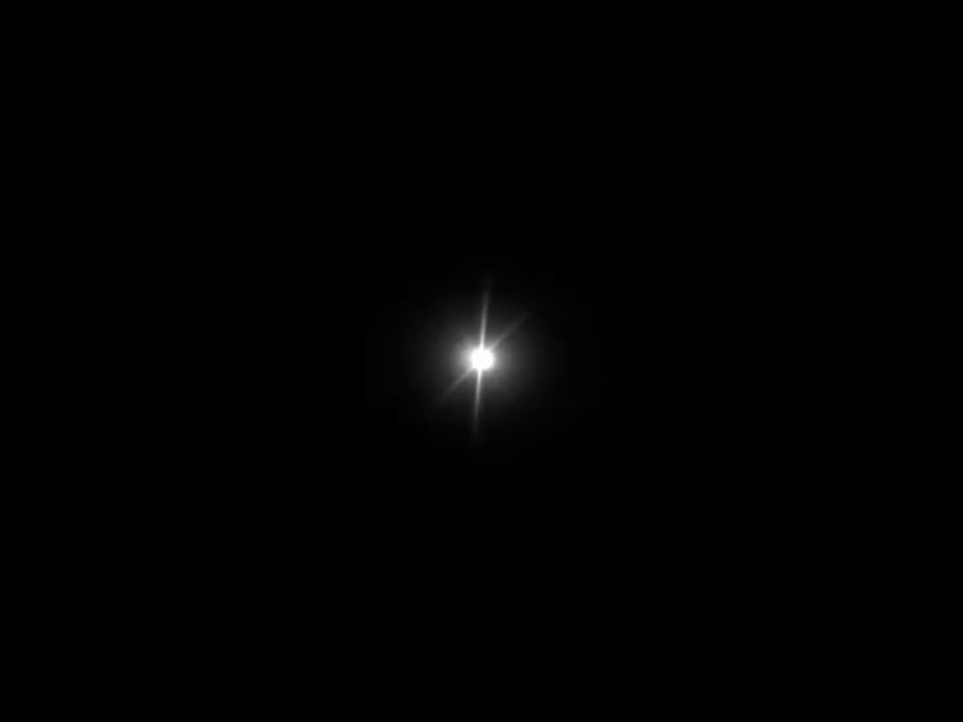